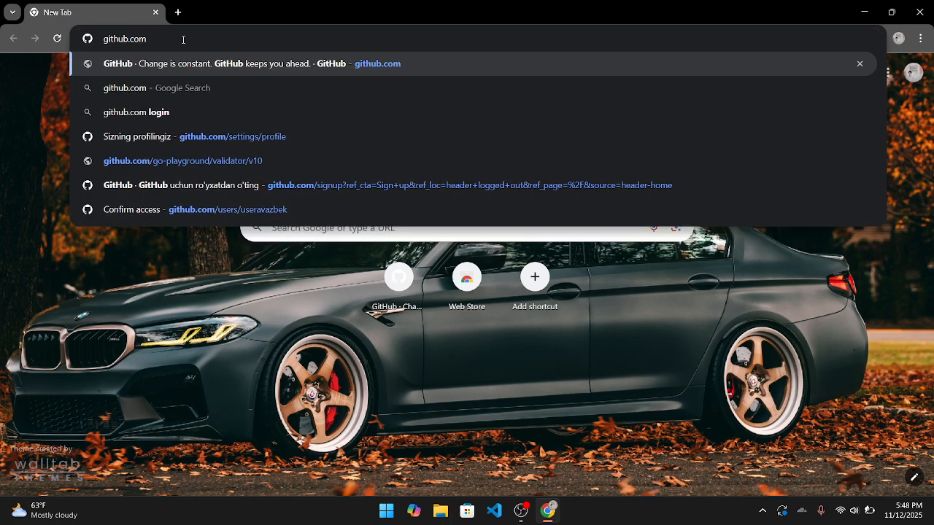
- Load github.com in Chrome
key("Return")
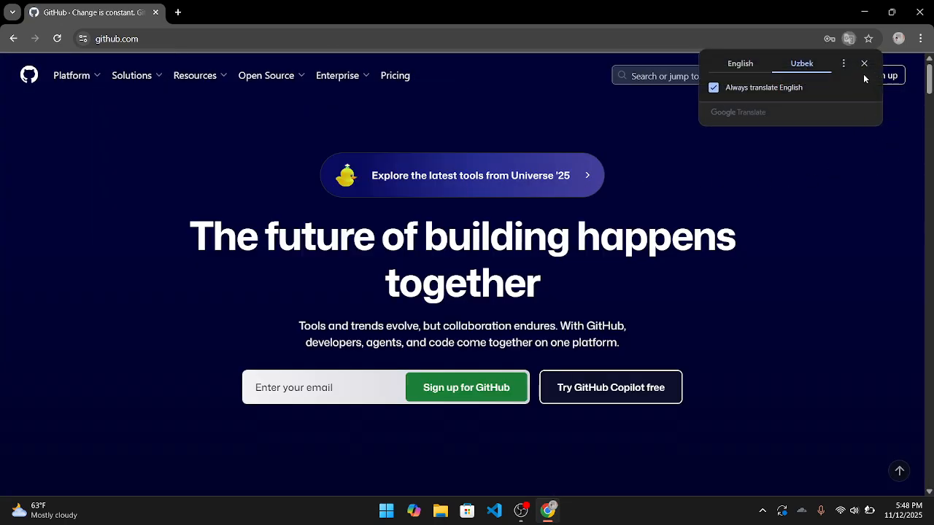
- Dismiss the translate prompt, open the GitHub sign-up form and enter the account e-mail address
left_click(862, 64)
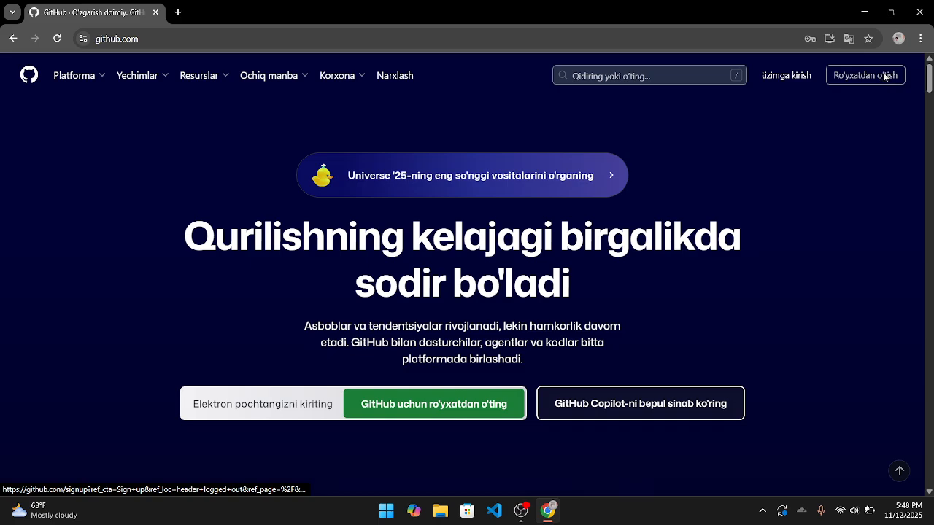
left_click(884, 76)
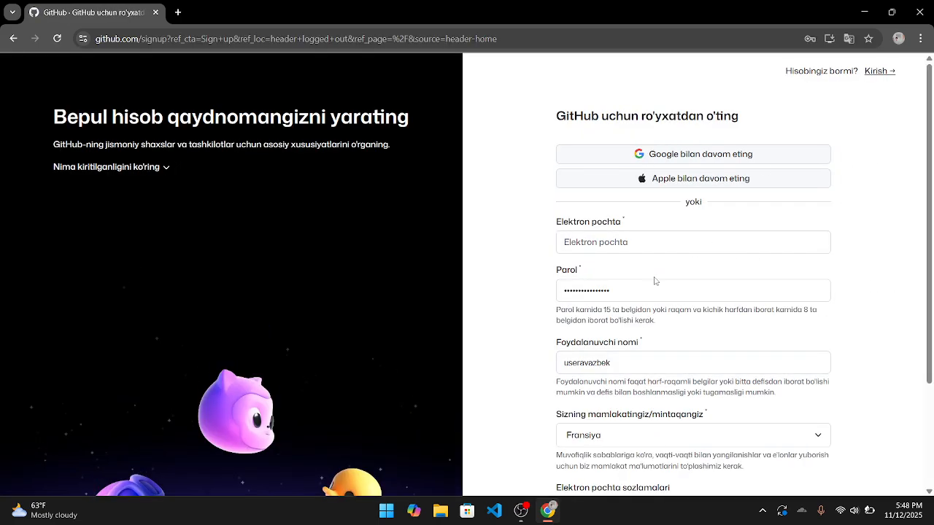
scroll(654, 281, "down", 1)
left_click(627, 179)
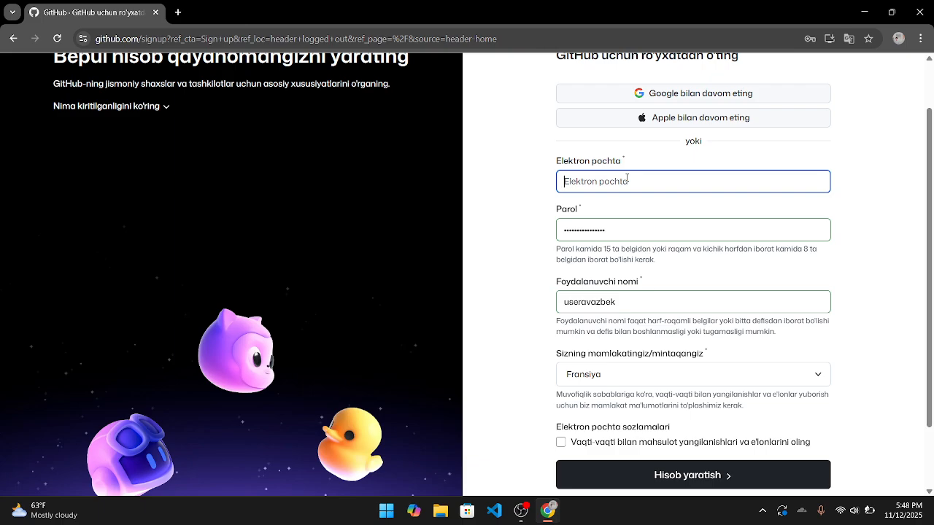
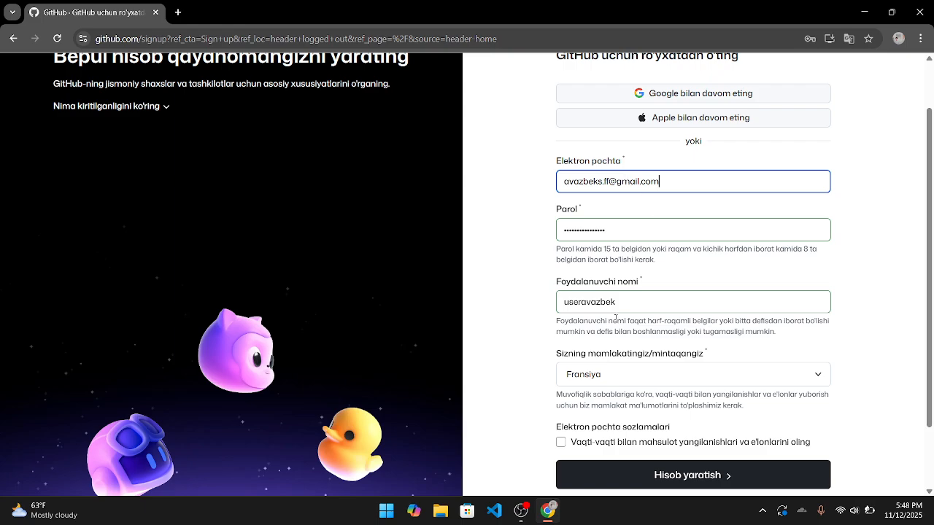
scroll(615, 317, "down", 2)
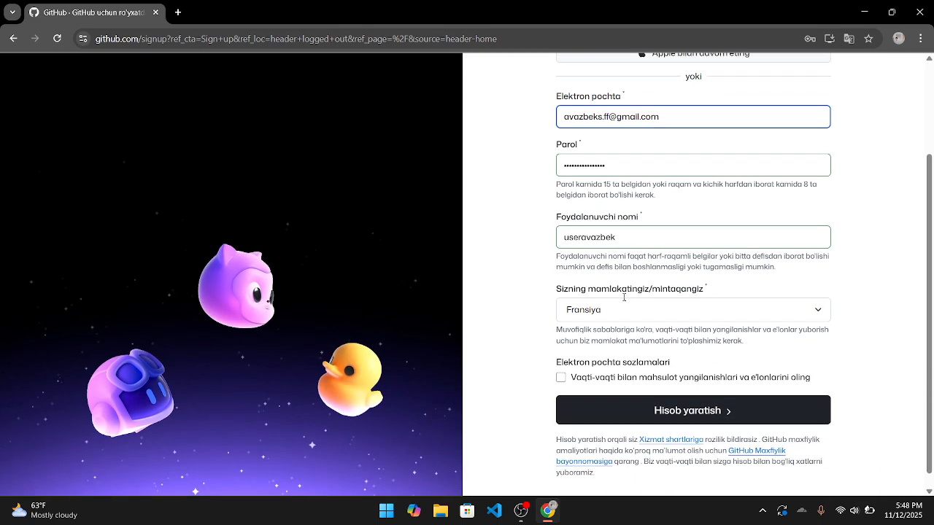
- Set the country to O'zbekiston by searching the list for O'z
left_click(611, 301)
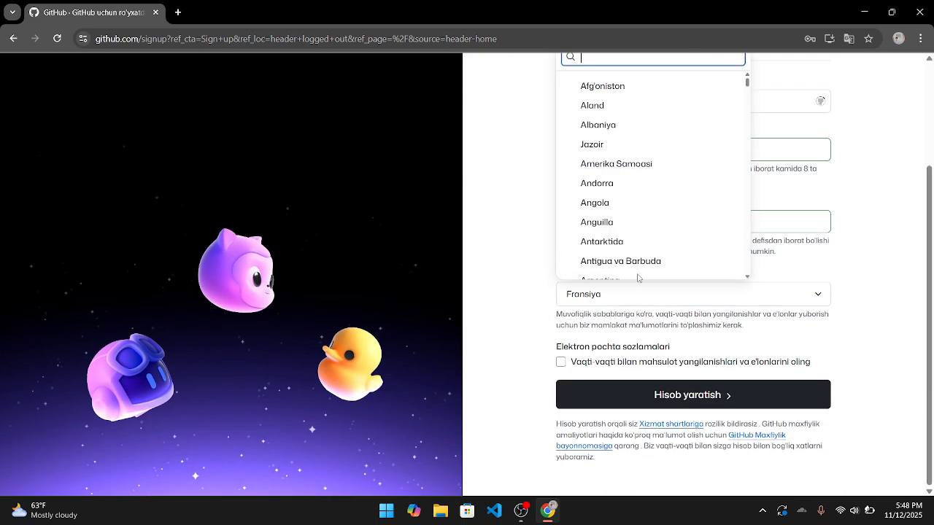
scroll(655, 191, "up", 2)
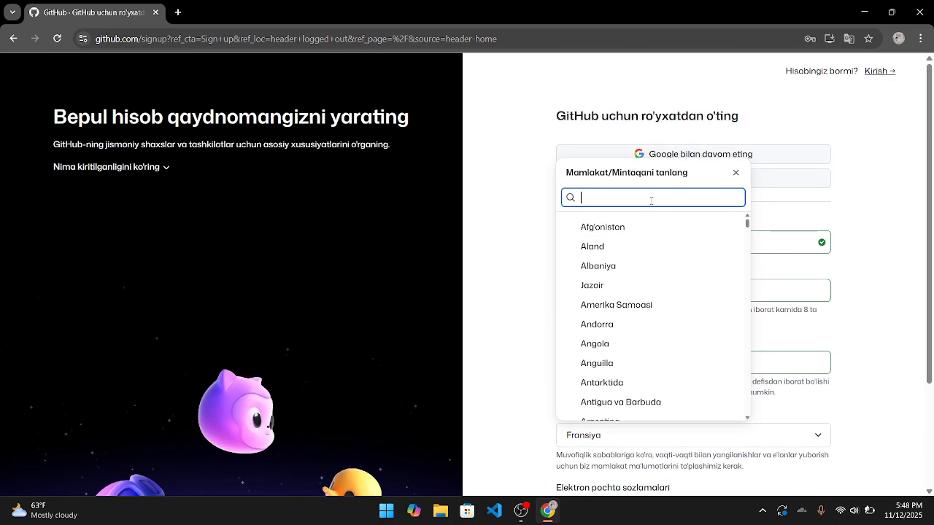
type("Uz")
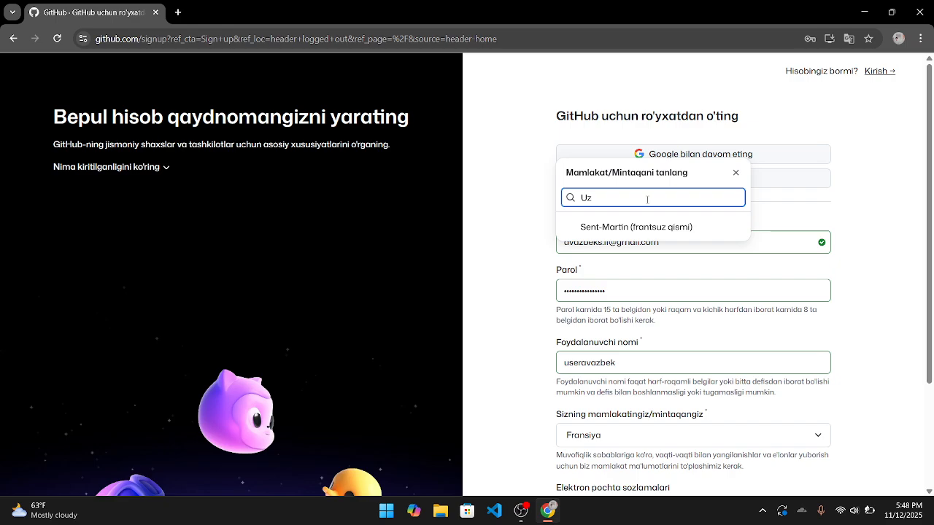
key("BackSpace")
key("BackSpace")
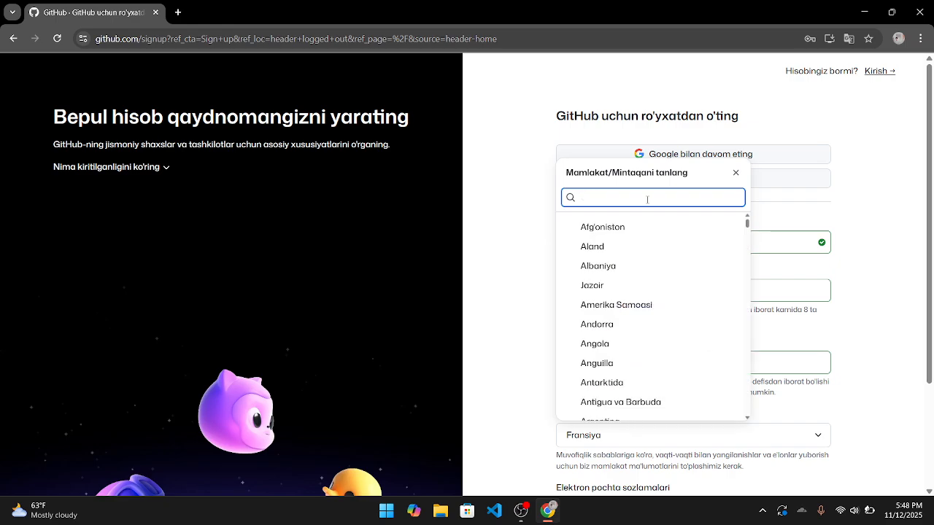
type("O")
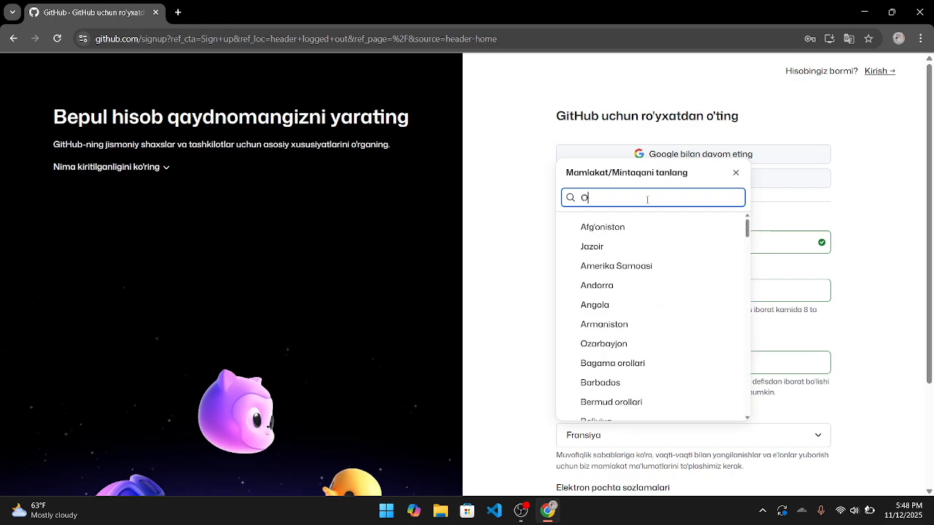
type("'z")
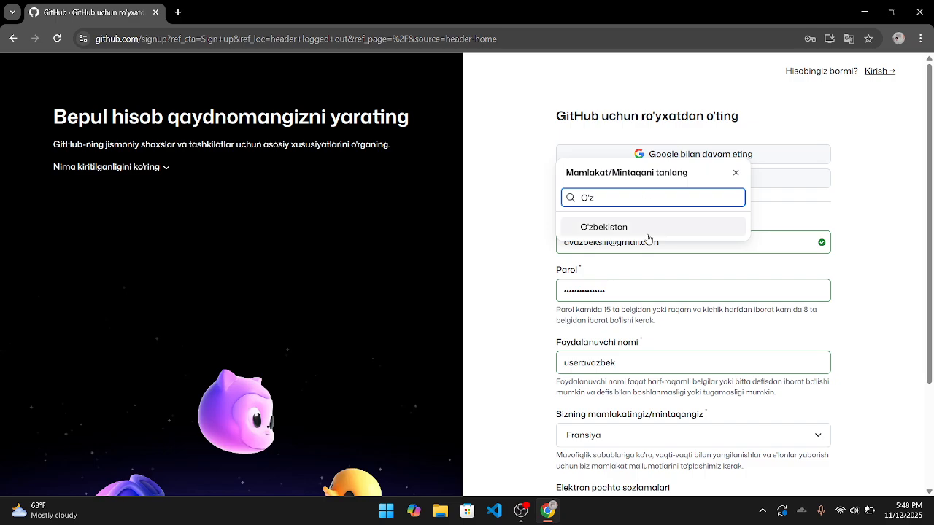
left_click(646, 234)
- Opt in to product update e-mails and submit the sign-up form
scroll(658, 295, "down", 2)
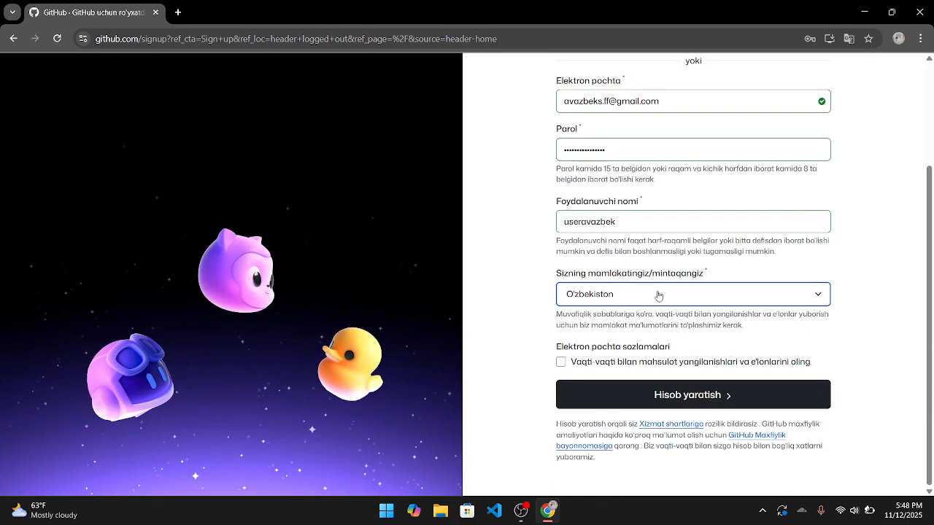
left_click(562, 364)
left_click(632, 389)
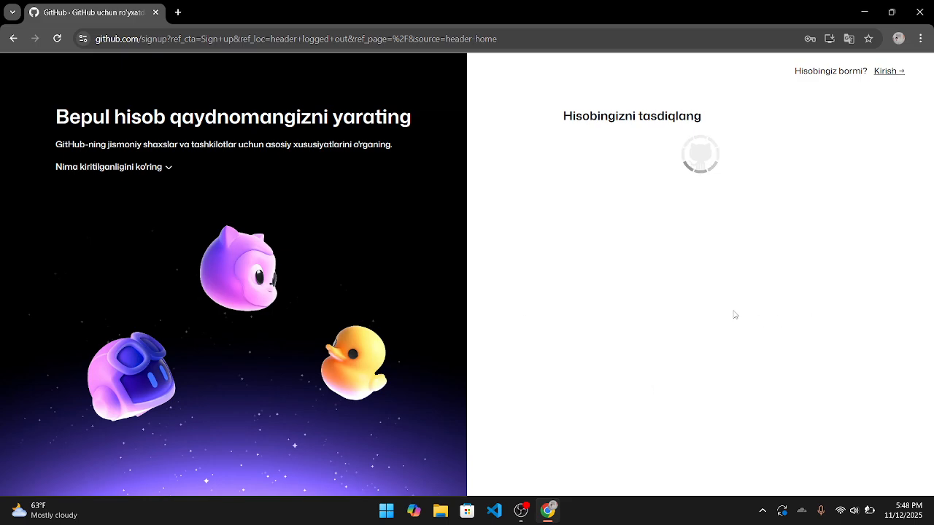
- Go back to the GitHub home page and reopen the sign-up form
left_click(13, 38)
left_click(864, 65)
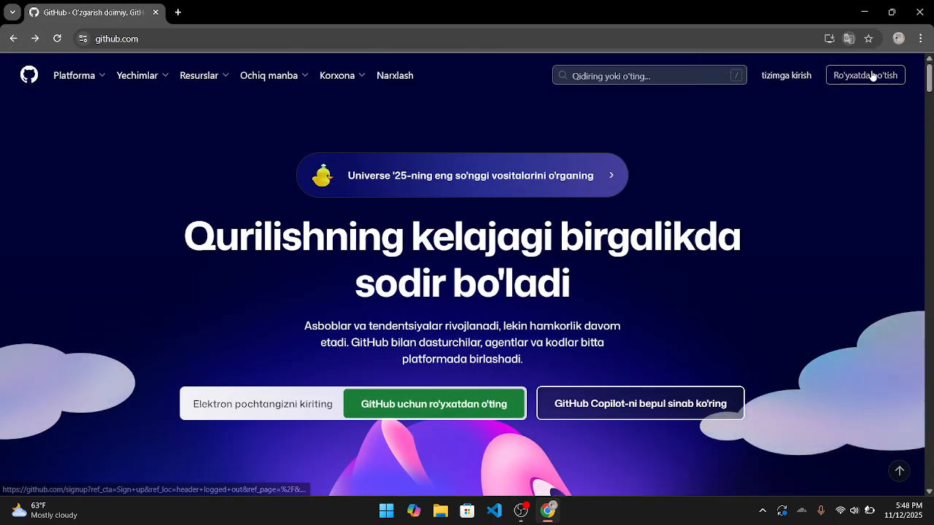
left_click(872, 74)
- Delete the autofilled password from the sign-up form
left_click_drag(675, 289, 528, 295)
double_click(614, 293)
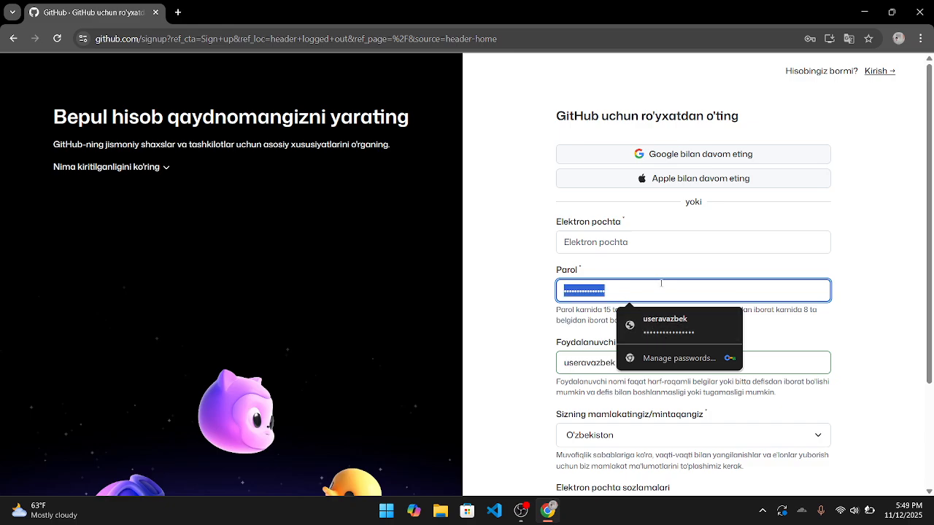
left_click(625, 287)
left_click_drag(625, 287, 559, 286)
key("BackSpace")
left_click(614, 241)
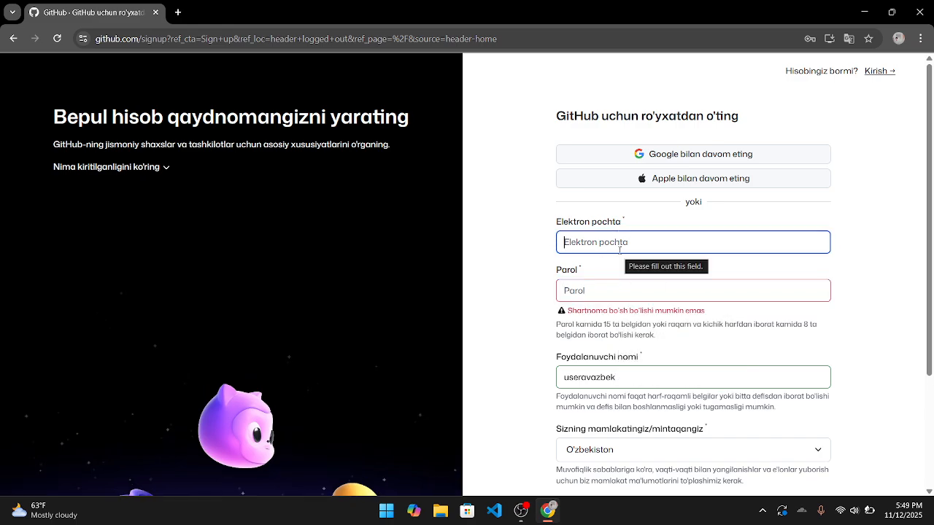
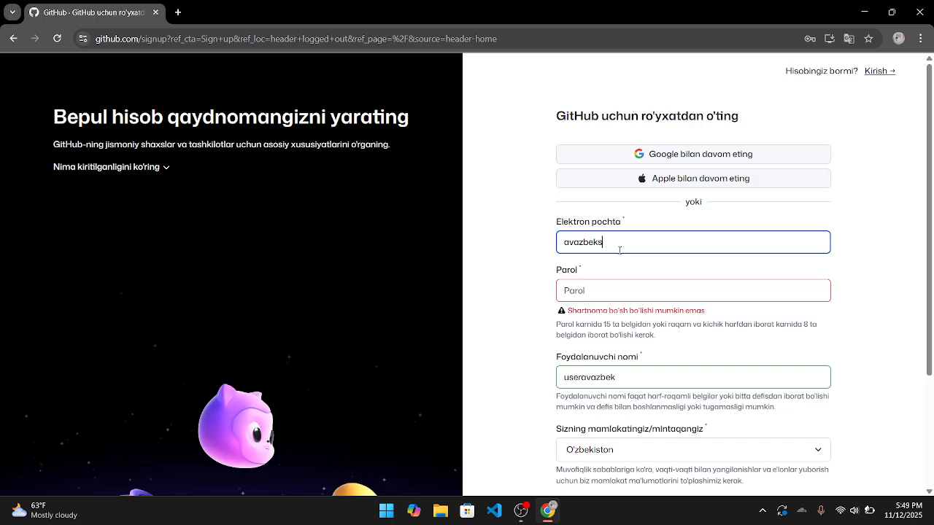
- Re-enter the account e-mail address and review the password length requirement
left_click(606, 299)
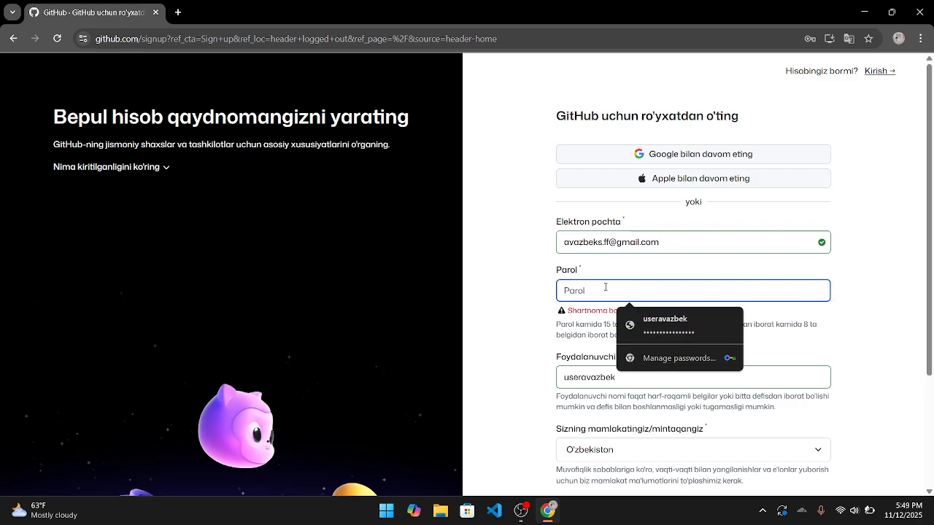
left_click(517, 309)
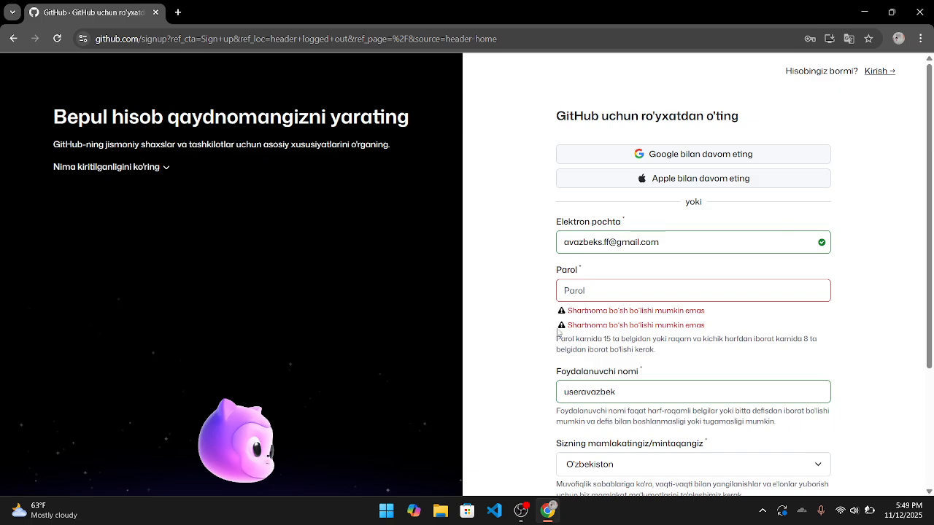
left_click_drag(550, 343, 653, 341)
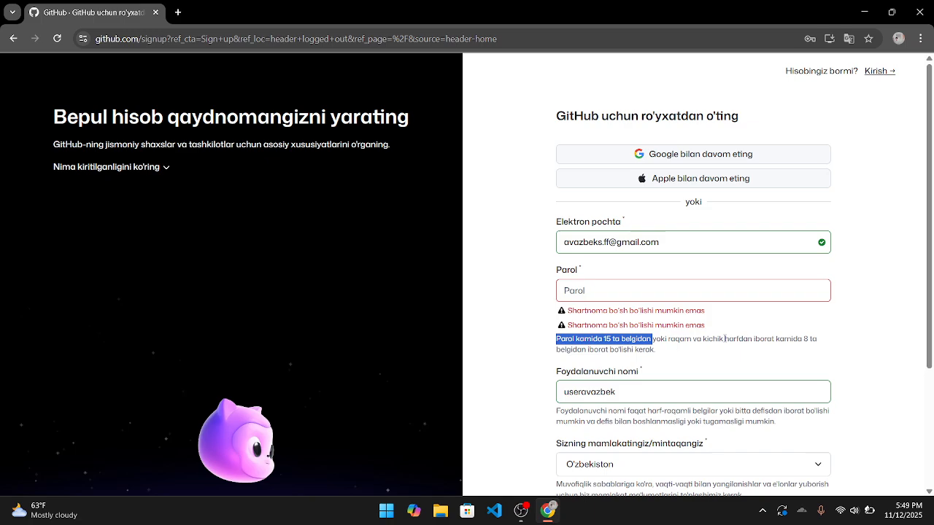
- Type a first password into the Parol field and let the form validate it
left_click(691, 291)
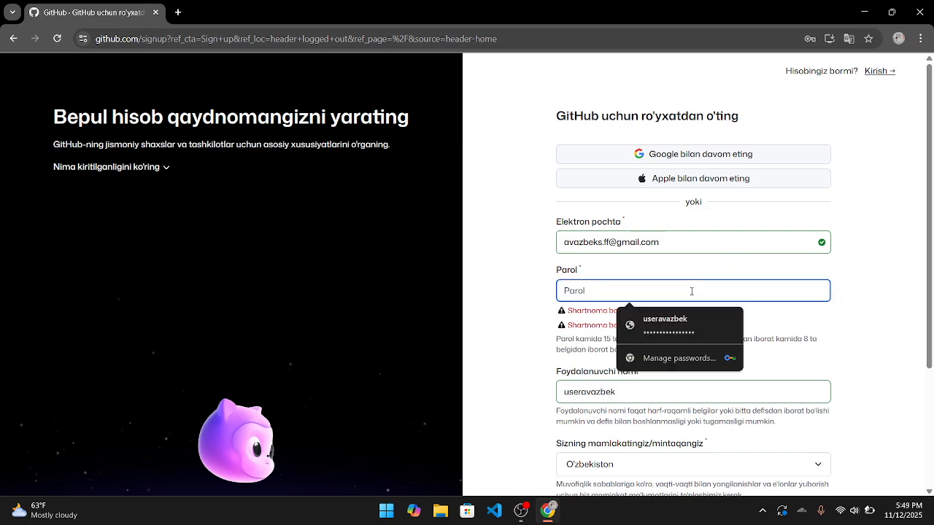
type("•••••••••••••••")
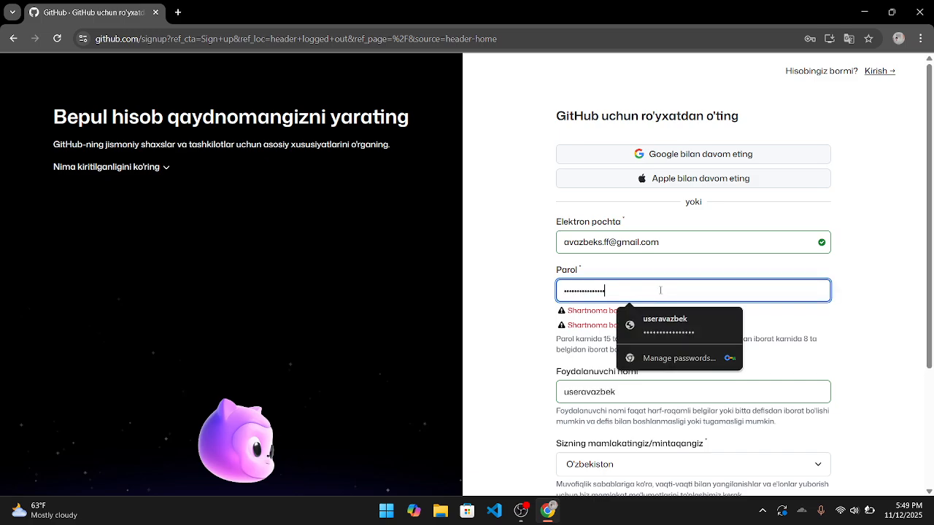
left_click(858, 316)
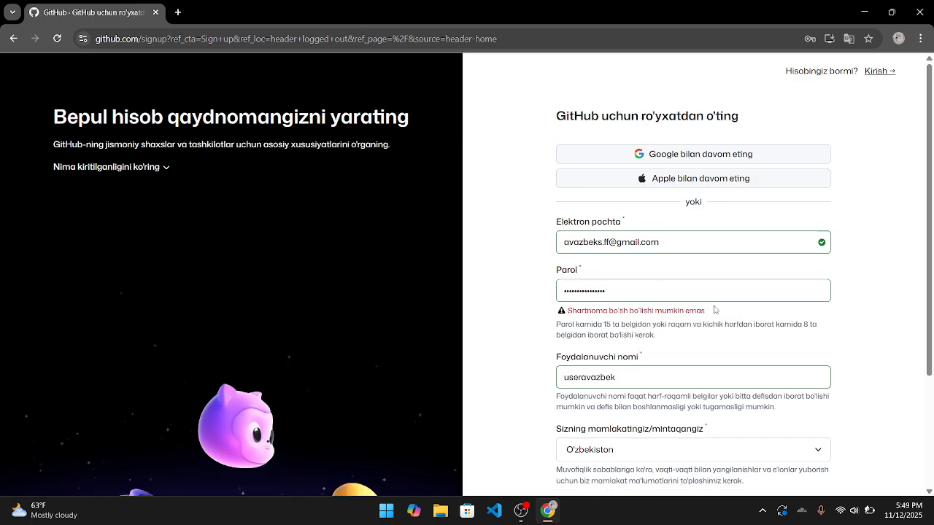
left_click(695, 294)
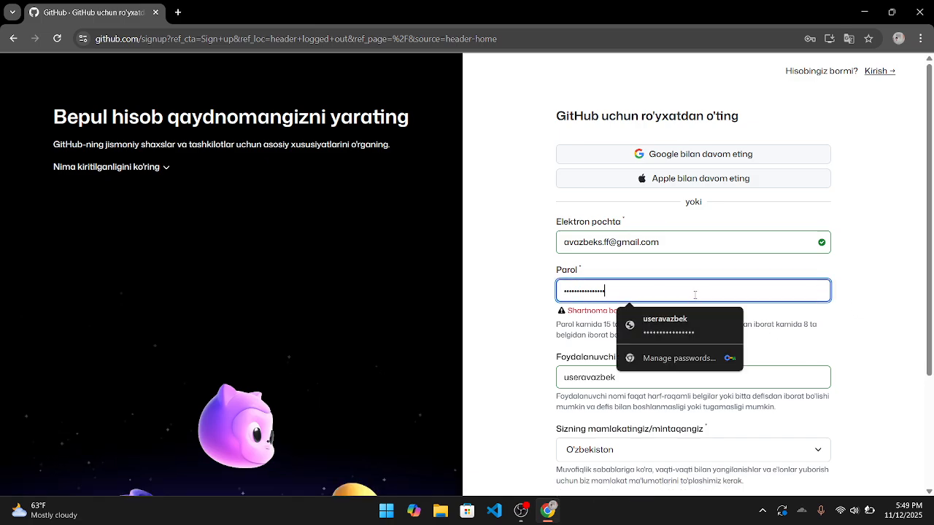
left_click(832, 319)
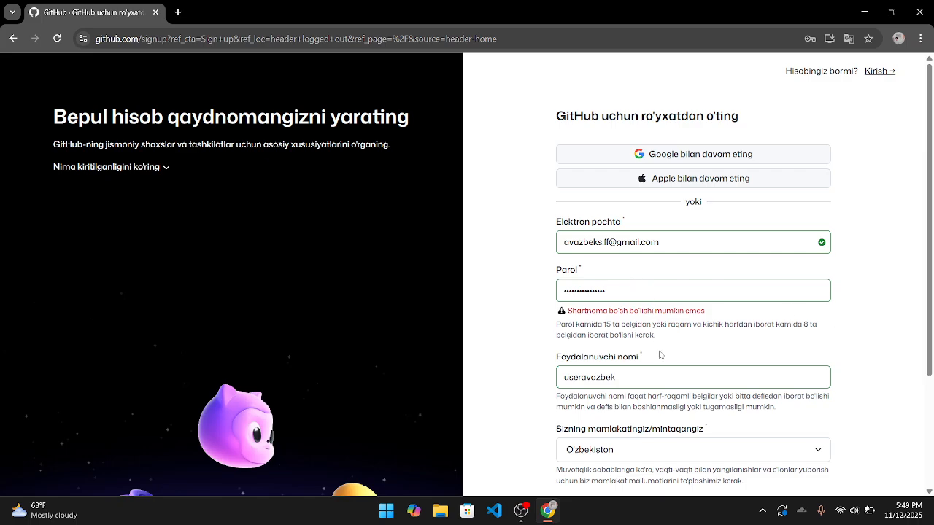
- Erase that password and enter a new valid one instead
left_click(611, 296)
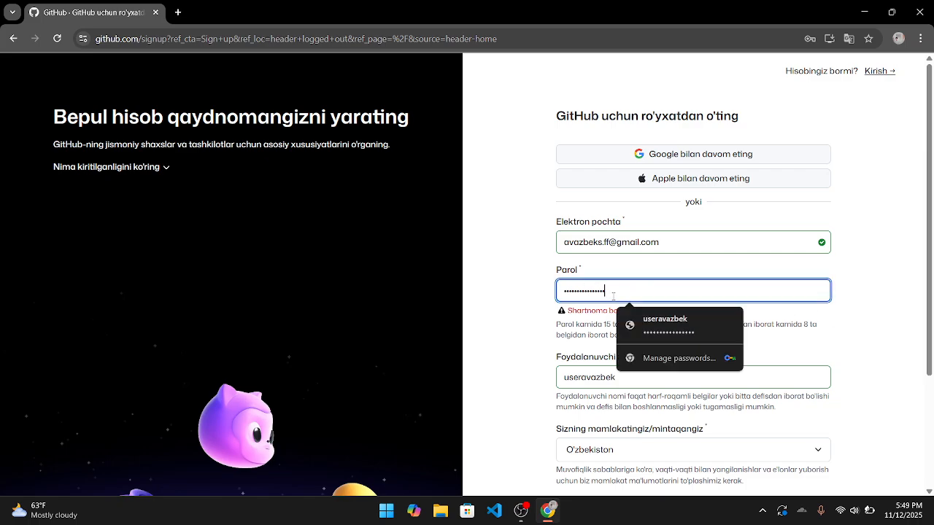
key("BackSpace")
key("BackSpace")
key("BackSpace")
key("BackSpace")
key("BackSpace")
key("BackSpace")
key("BackSpace")
key("BackSpace")
key("BackSpace")
key("BackSpace")
key("BackSpace")
key("BackSpace")
key("BackSpace")
key("BackSpace")
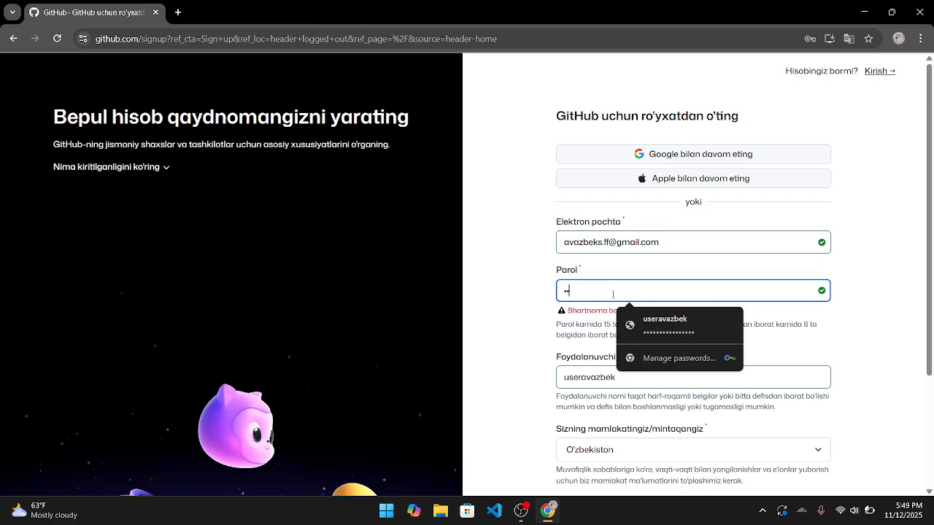
key("BackSpace")
key("BackSpace")
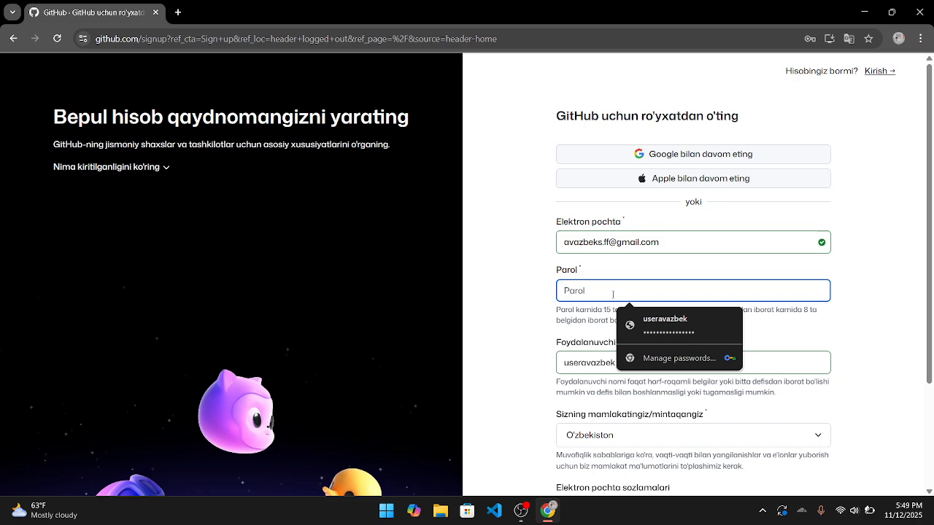
type("•••")
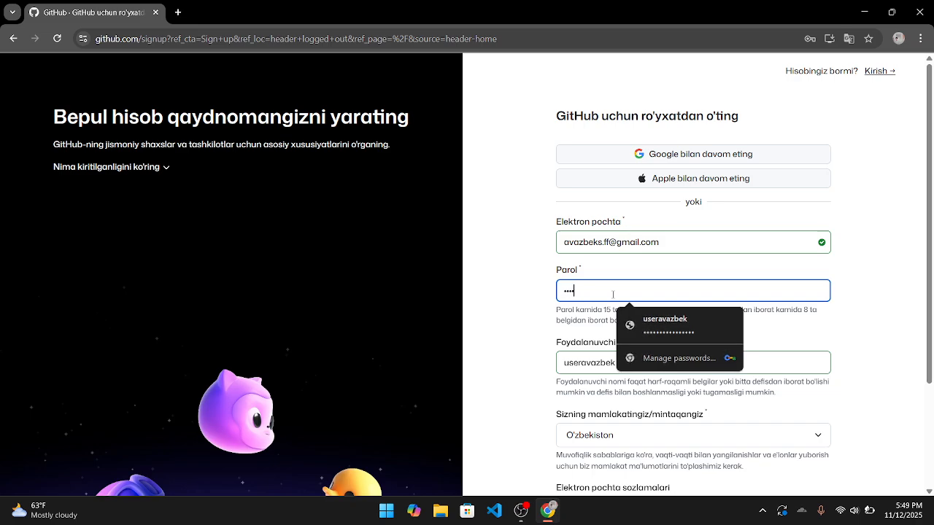
type("••••••")
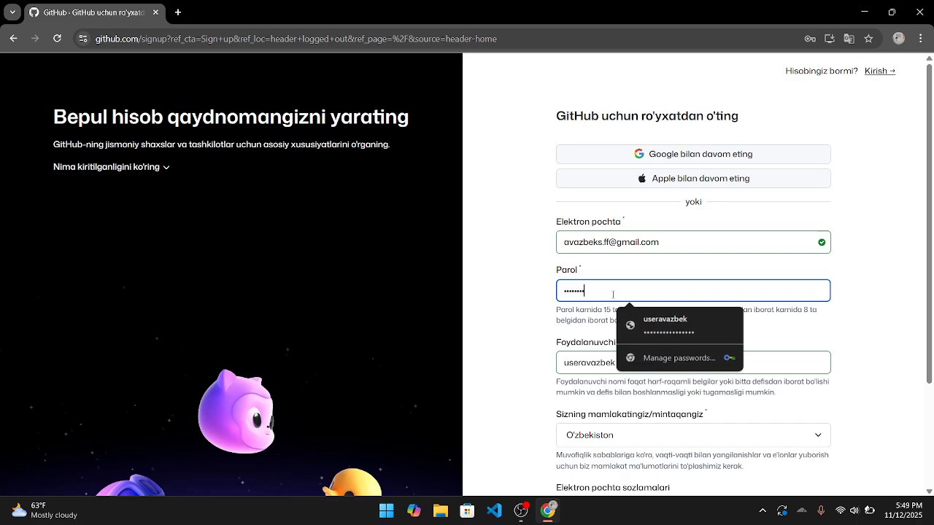
type("•••")
left_click(880, 365)
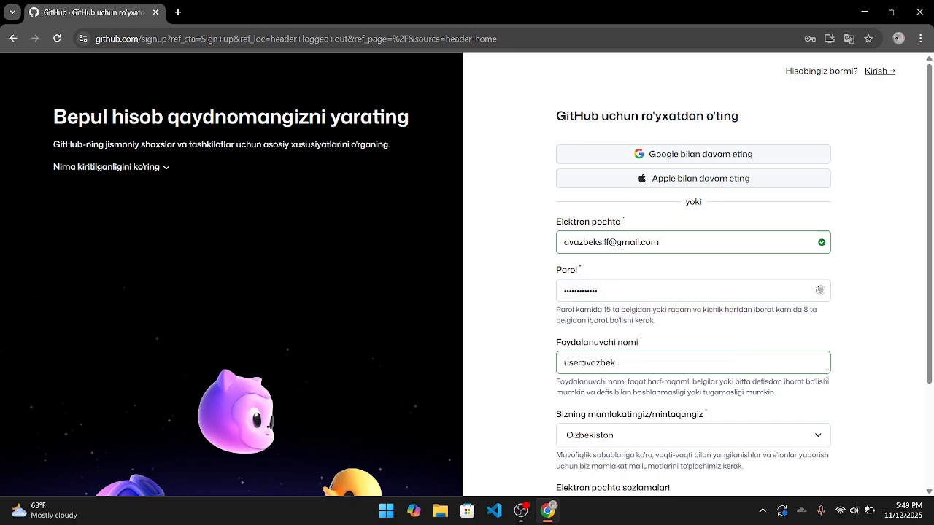
scroll(880, 365, "down", 2)
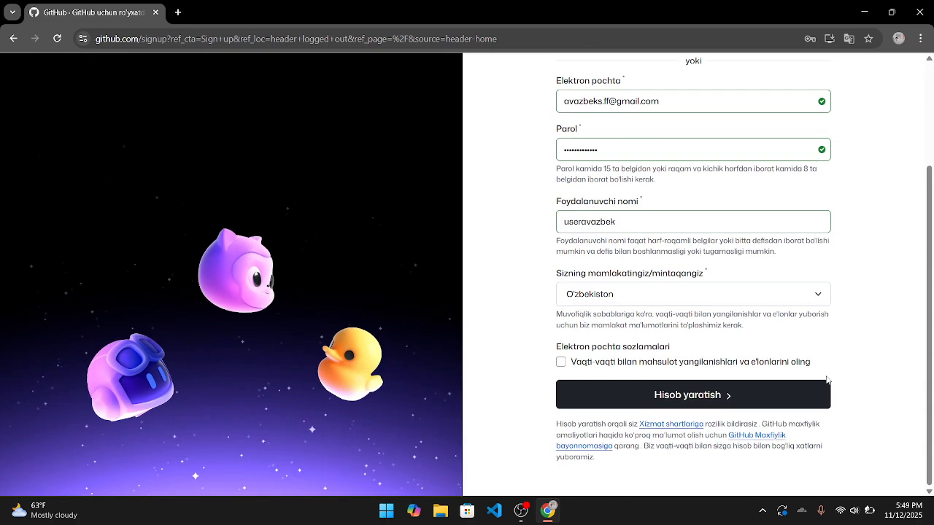
left_click(560, 363)
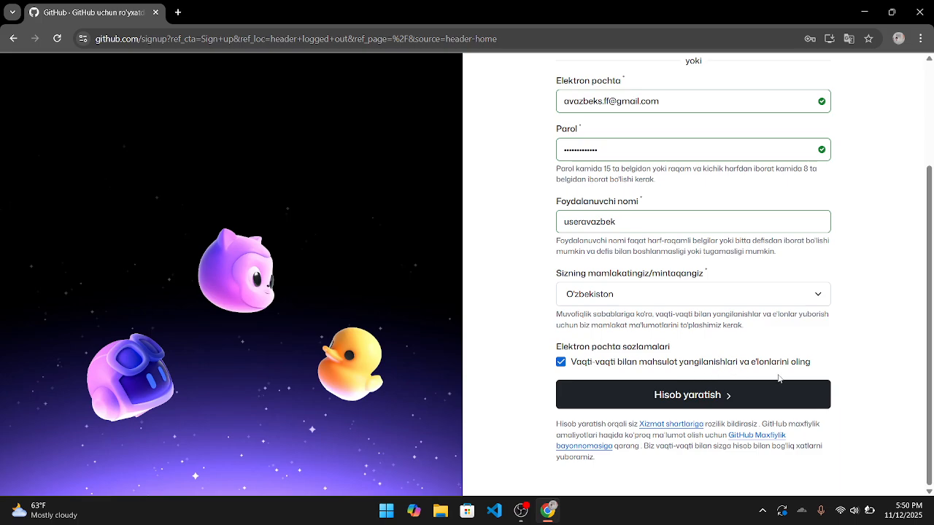
left_click(562, 363)
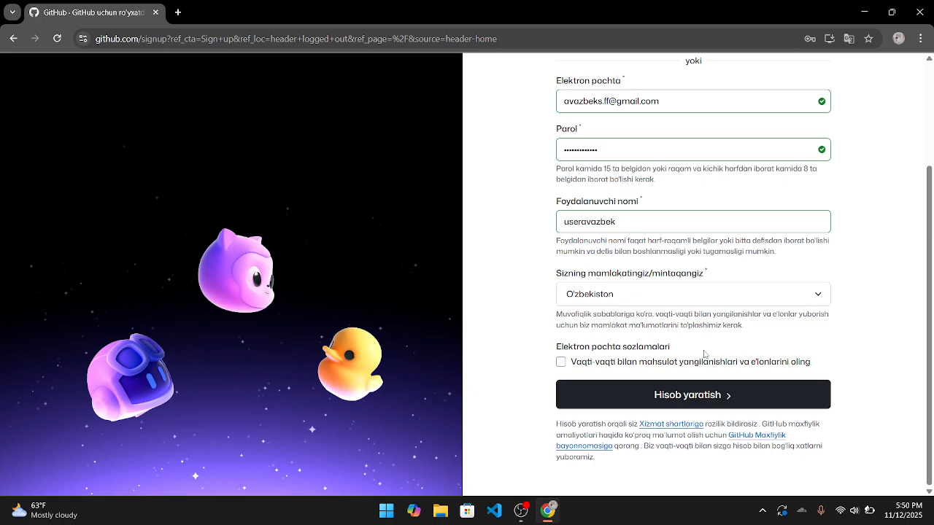
left_click(656, 396)
scroll(746, 338, "down", 3)
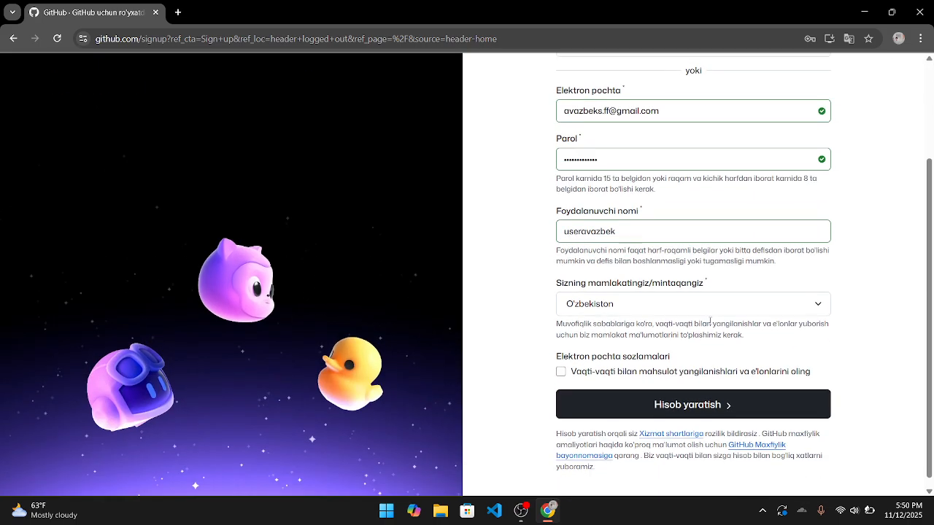
- Replace the username with a shorter one, then clear it after GitHub reports it unavailable
left_click_drag(634, 223, 527, 219)
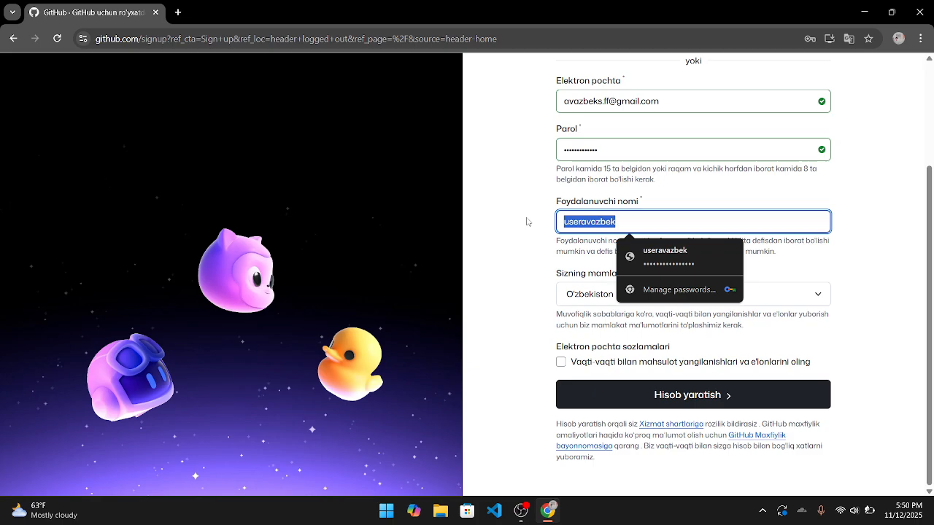
left_click_drag(652, 219, 536, 229)
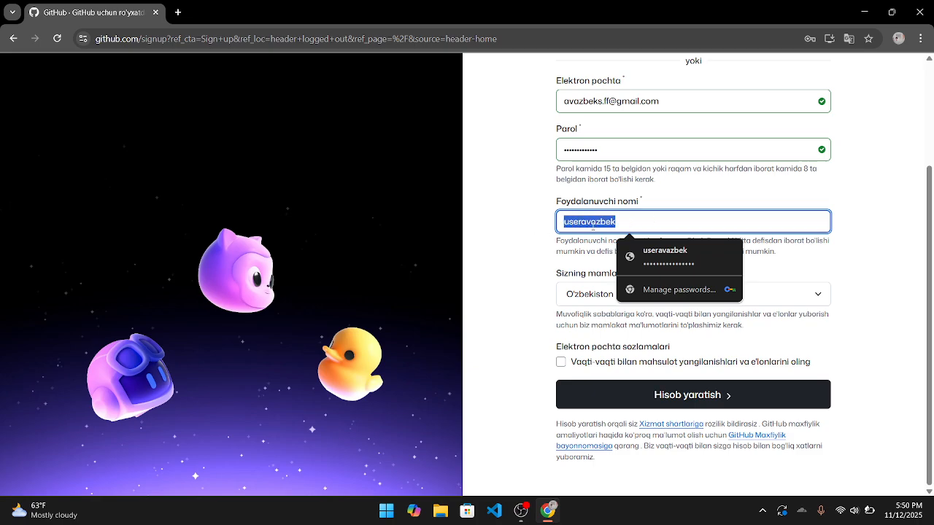
left_click(619, 222)
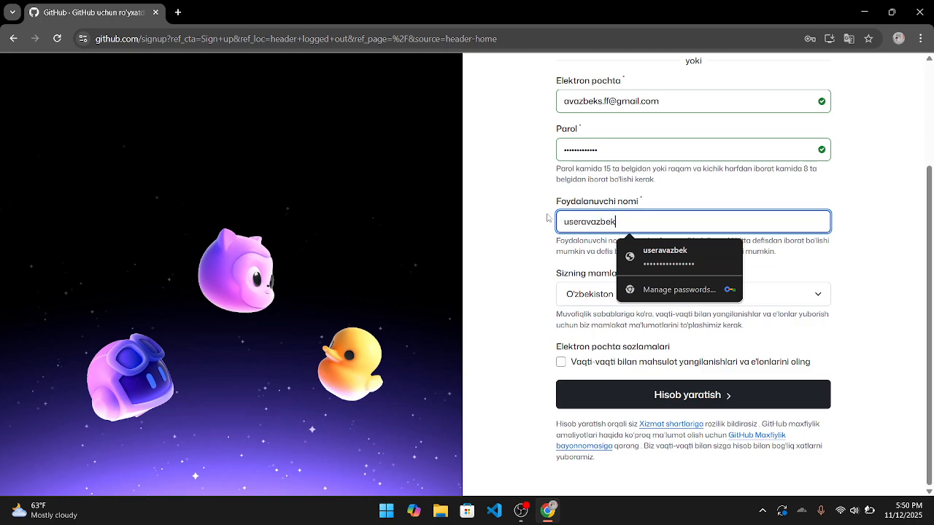
key("BackSpace")
key("BackSpace")
key("BackSpace")
key("BackSpace")
key("BackSpace")
key("BackSpace")
key("BackSpace")
key("BackSpace")
key("BackSpace")
key("BackSpace")
key("BackSpace")
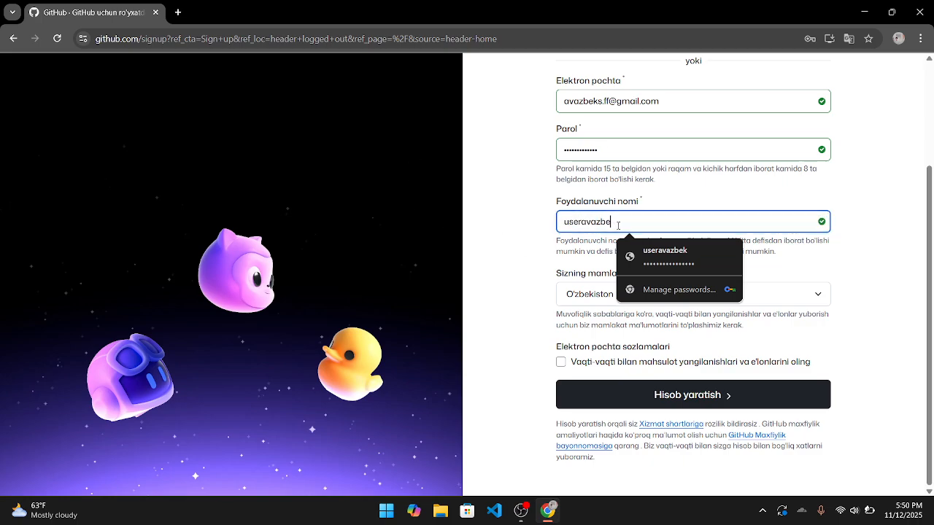
type("avazbek")
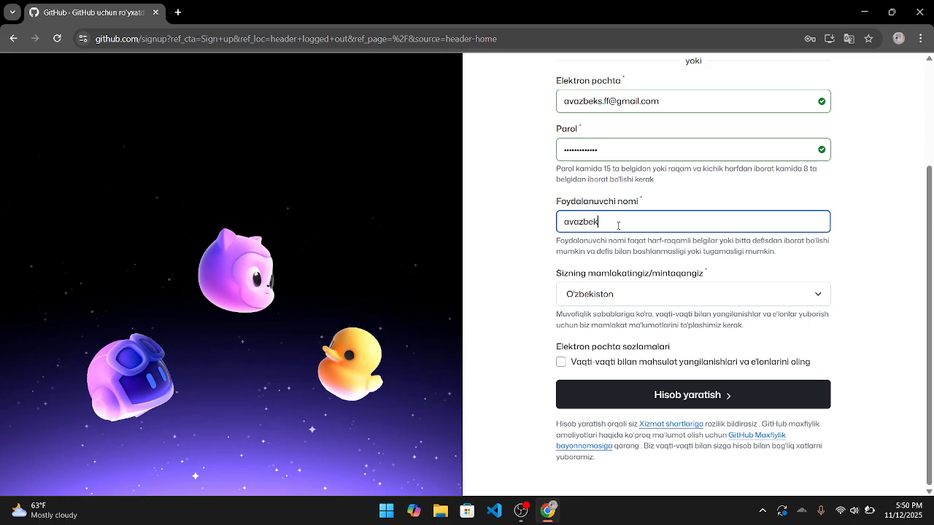
left_click(863, 320)
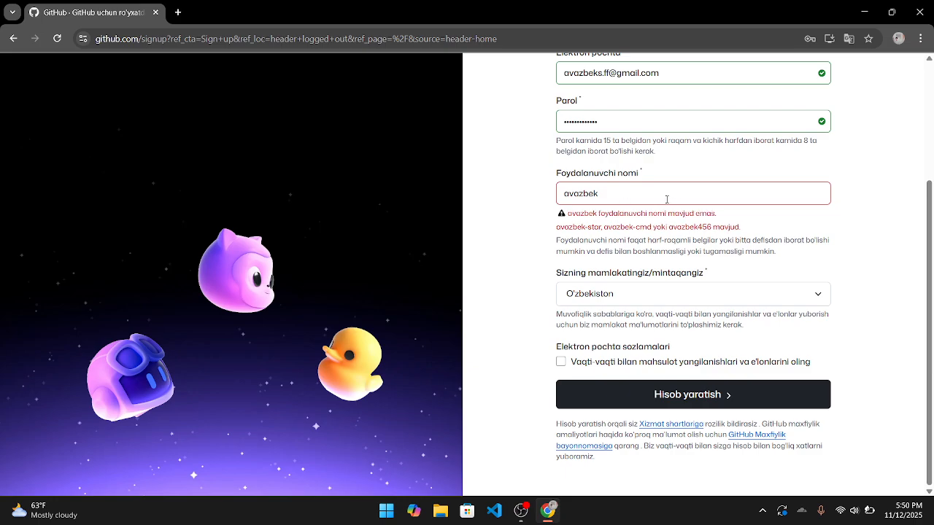
left_click_drag(666, 199, 560, 197)
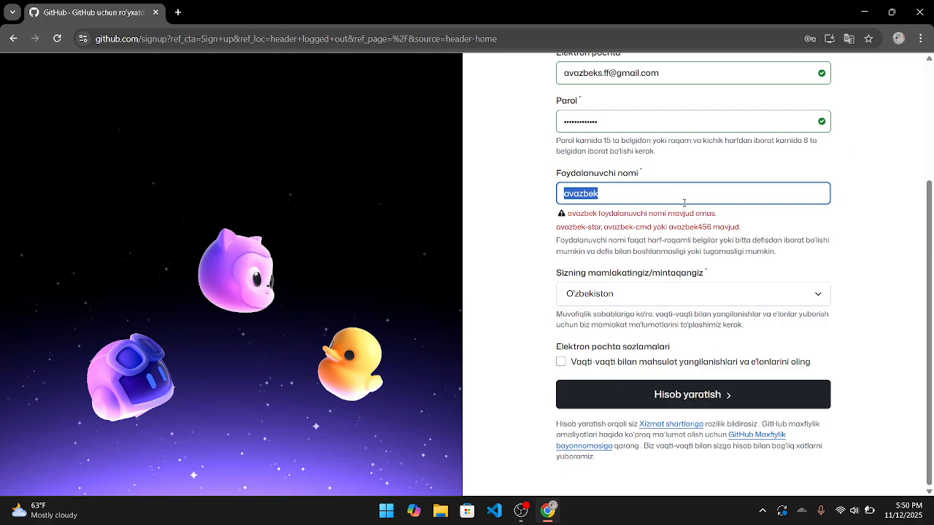
key("BackSpace")
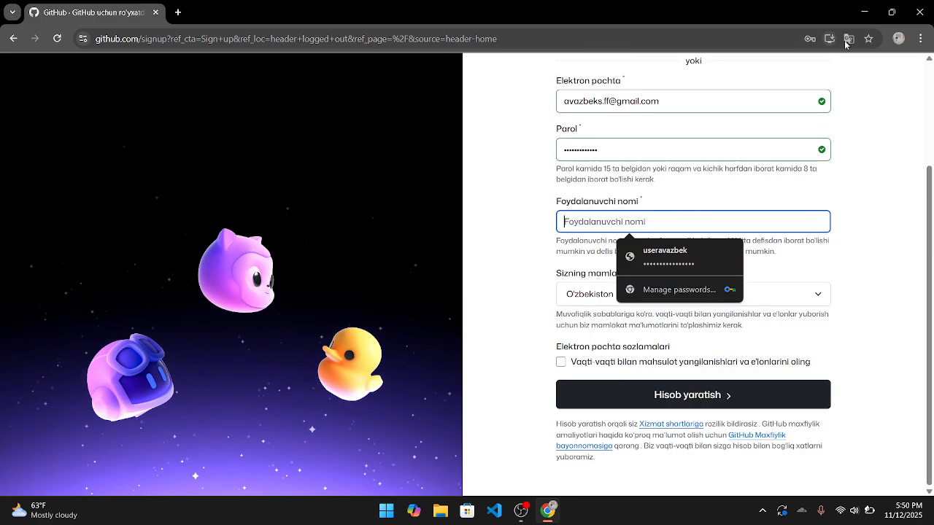
- Translate the sign-up page into English without enabling automatic translation
left_click(847, 42)
left_click(737, 70)
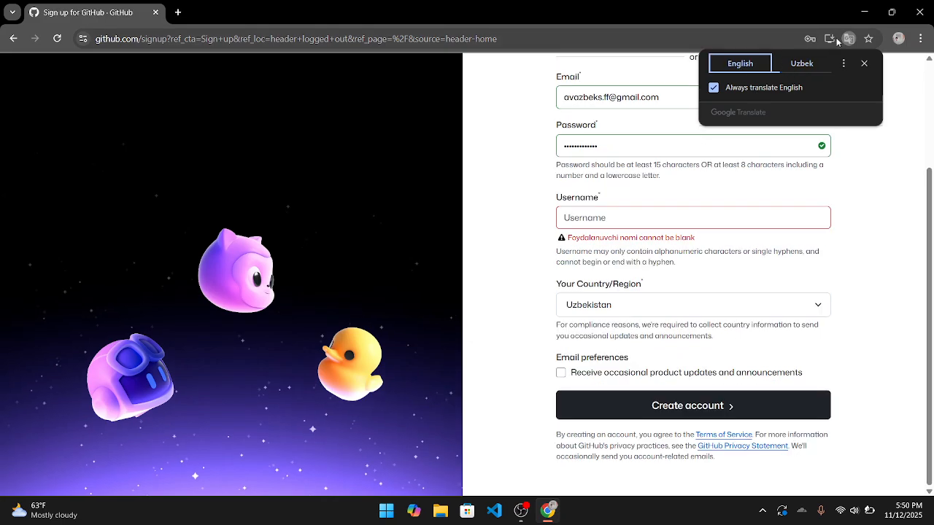
left_click(779, 87)
left_click(864, 64)
- Refill the Username field with the saved username and click Create account
left_click(609, 219)
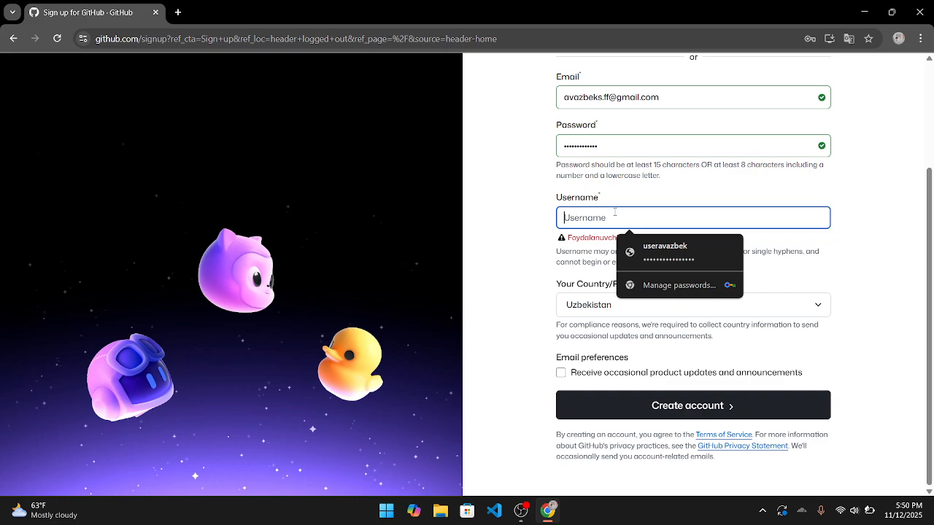
left_click(669, 246)
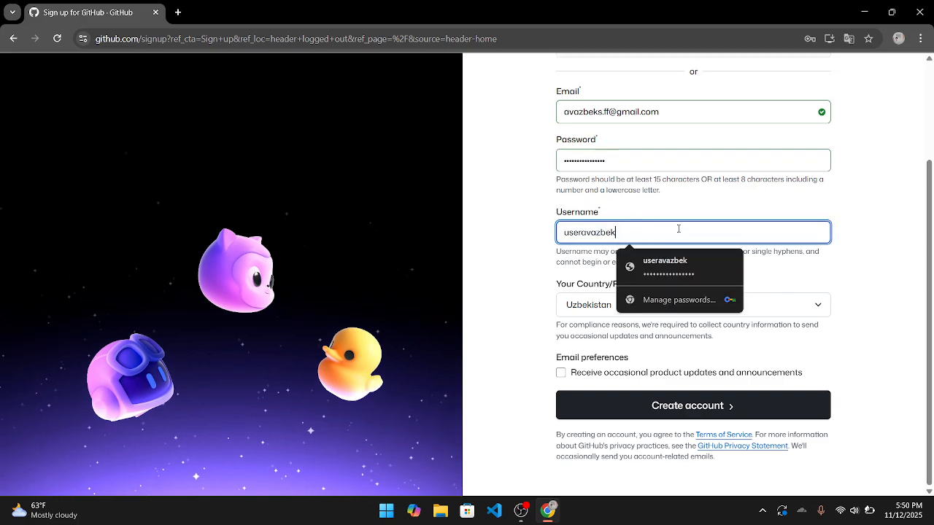
left_click_drag(594, 219, 516, 218)
left_click(532, 244)
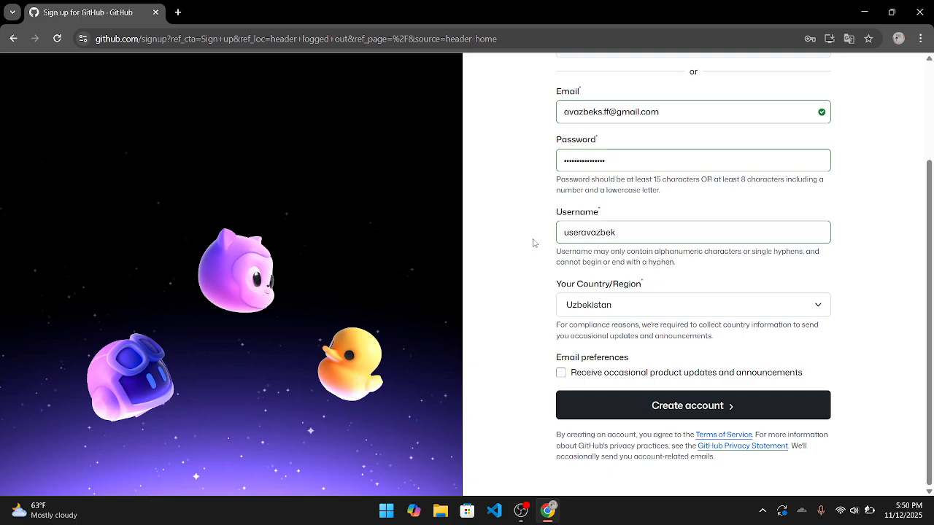
left_click_drag(565, 234, 592, 234)
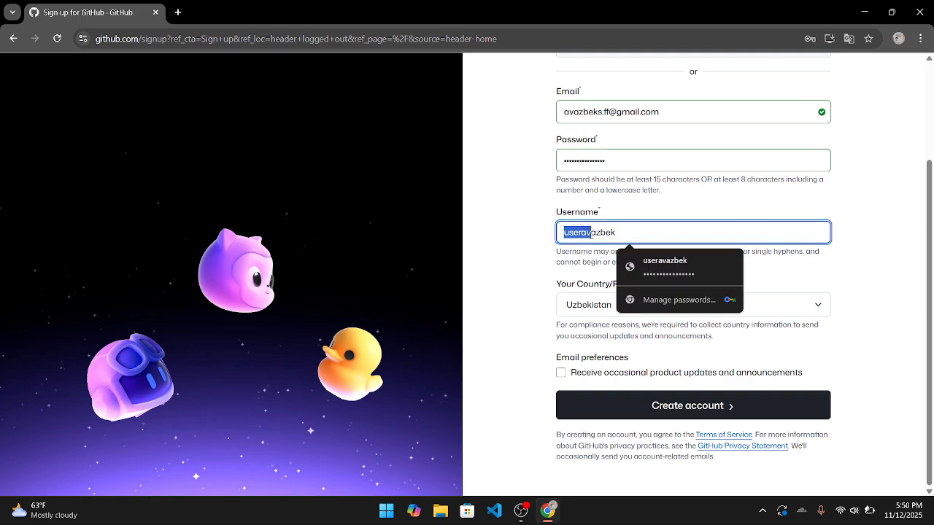
left_click(512, 290)
left_click(603, 405)
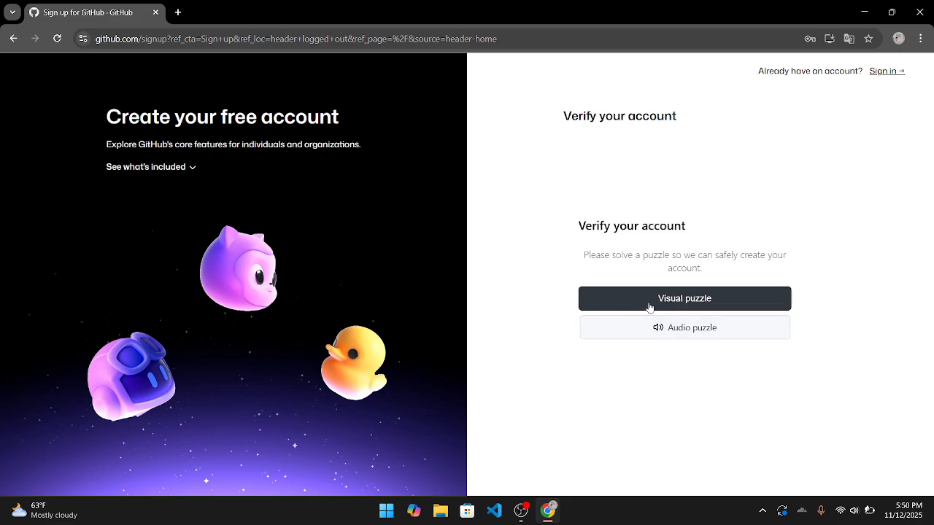
- Choose the visual puzzle and cycle through all dart wheel images looking for darts totalling 9
left_click(649, 304)
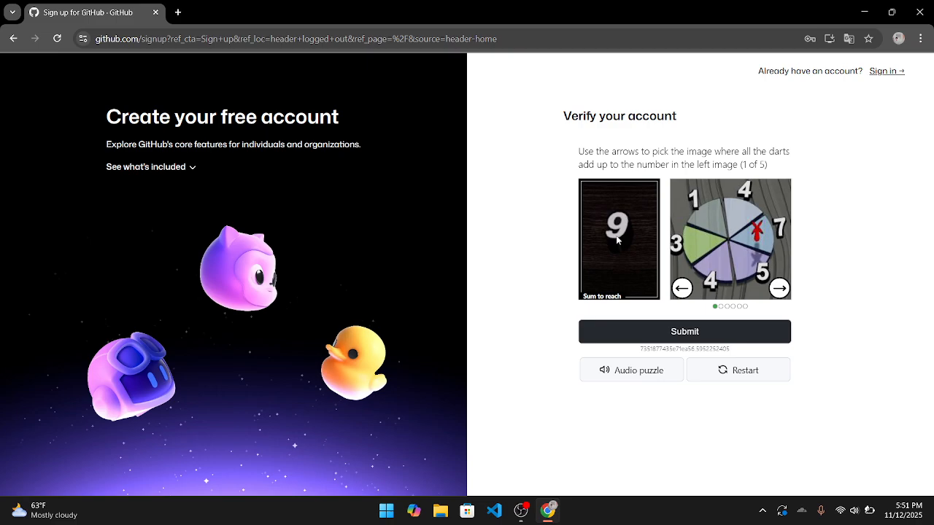
left_click(777, 288)
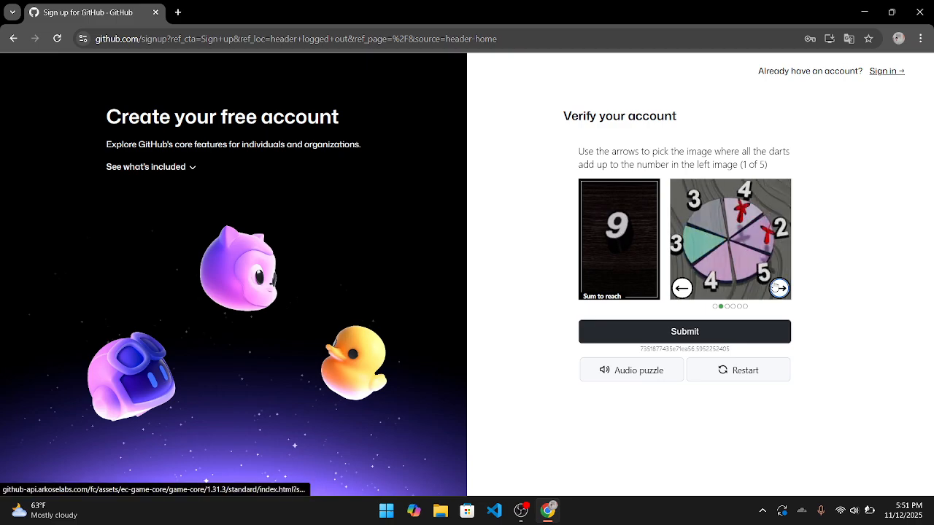
left_click(778, 288)
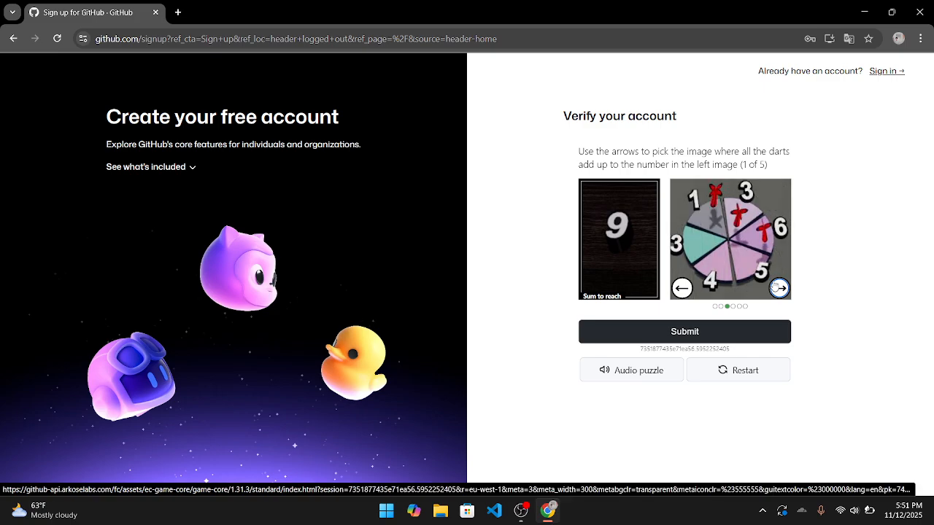
left_click(777, 288)
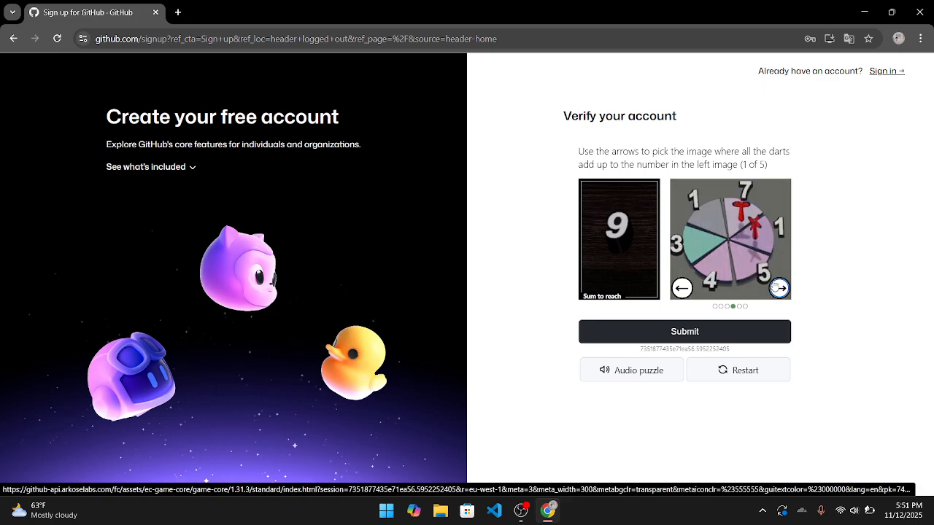
left_click(778, 288)
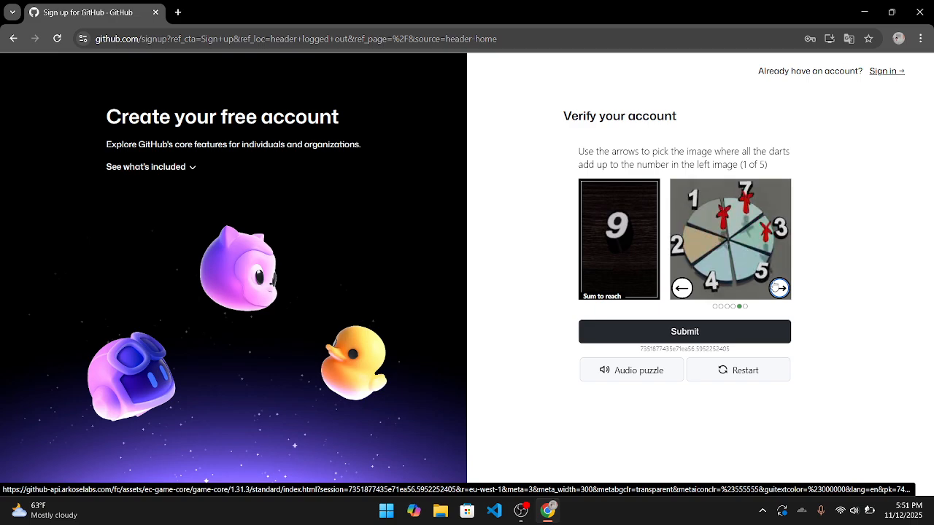
left_click(778, 288)
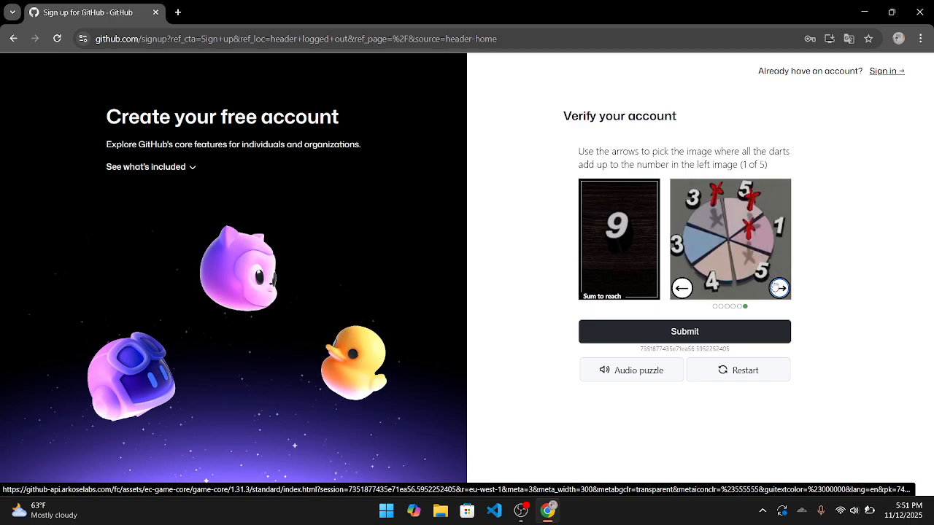
left_click(778, 288)
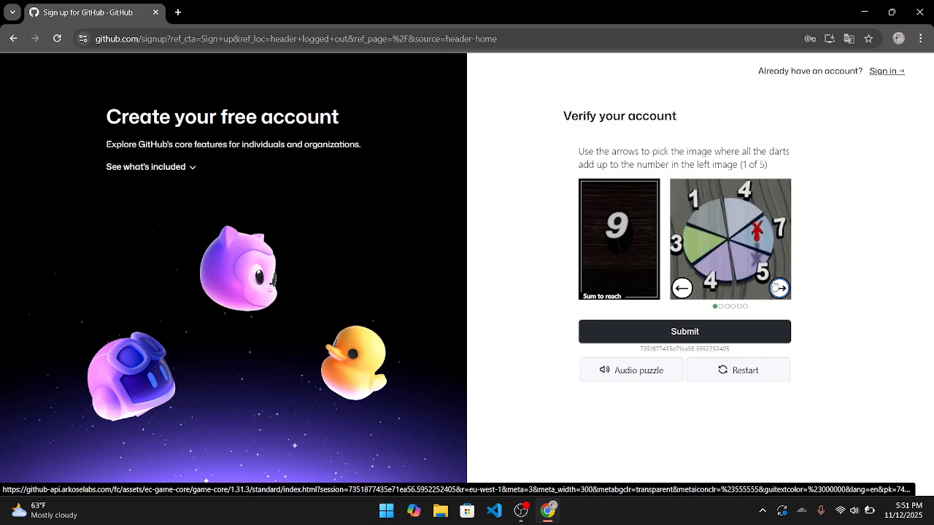
left_click(778, 288)
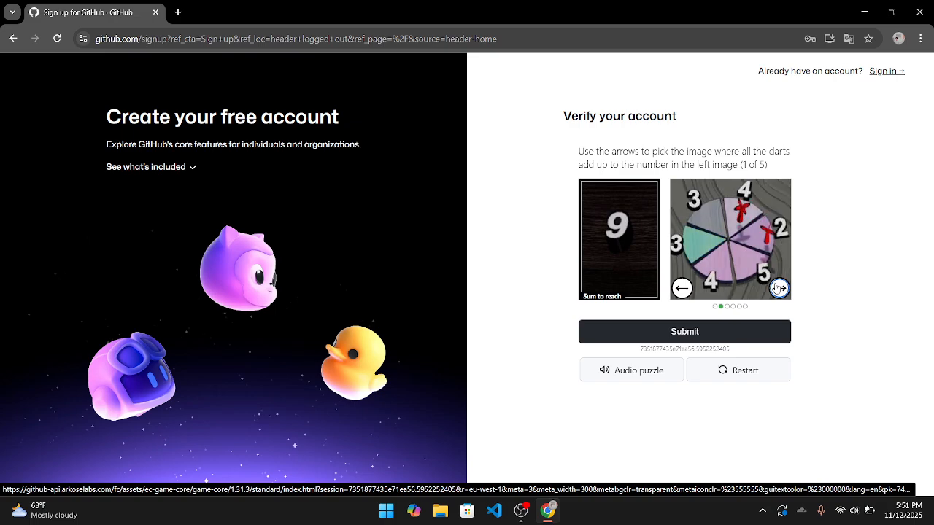
left_click(778, 289)
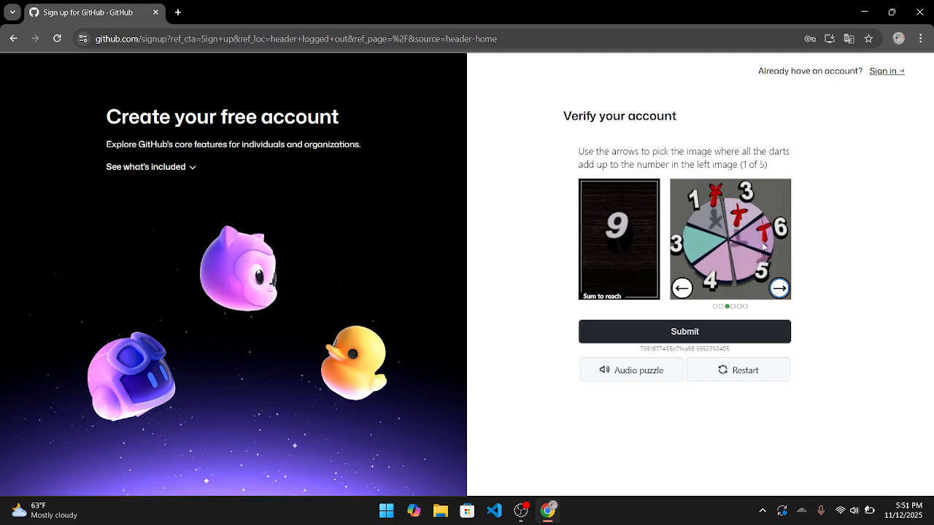
left_click(779, 288)
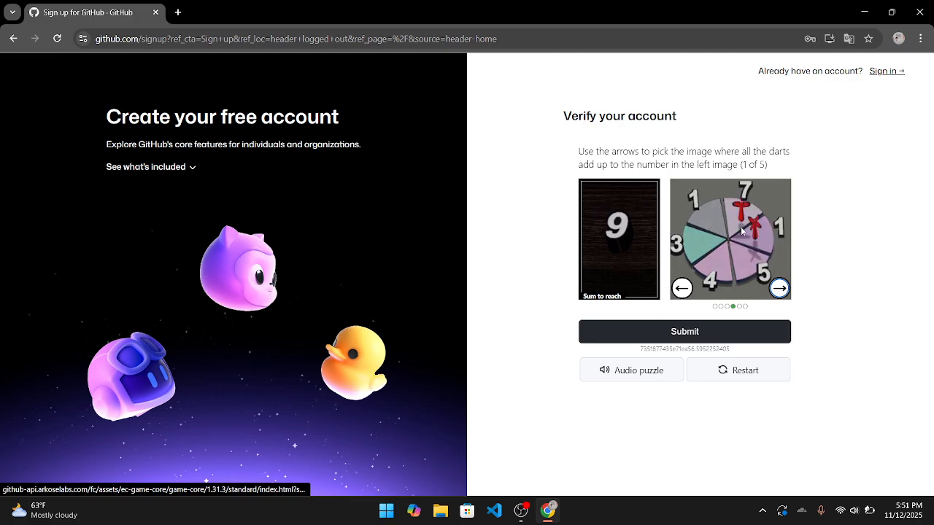
left_click(779, 288)
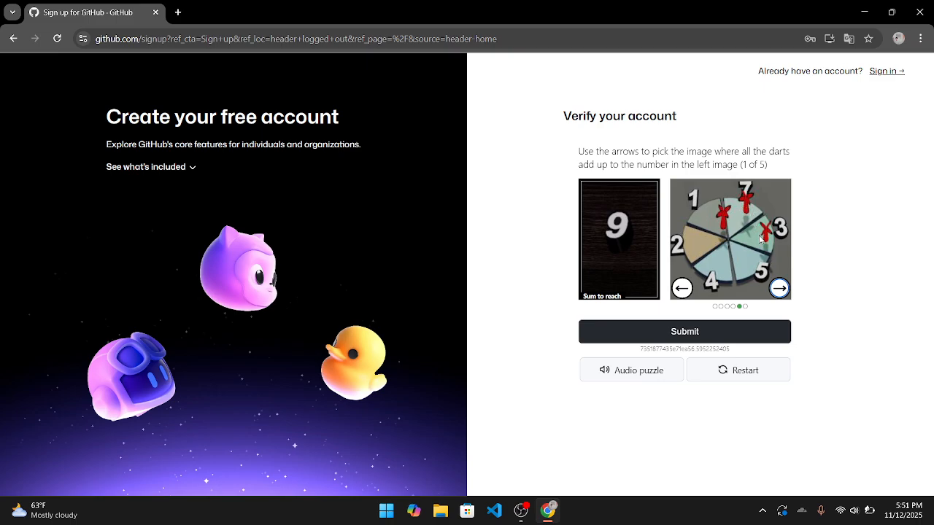
left_click(778, 288)
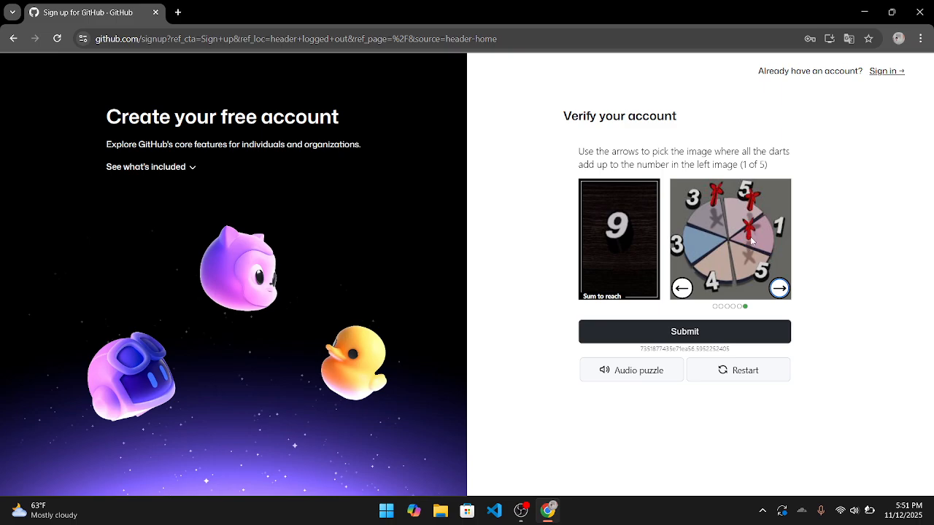
left_click(779, 288)
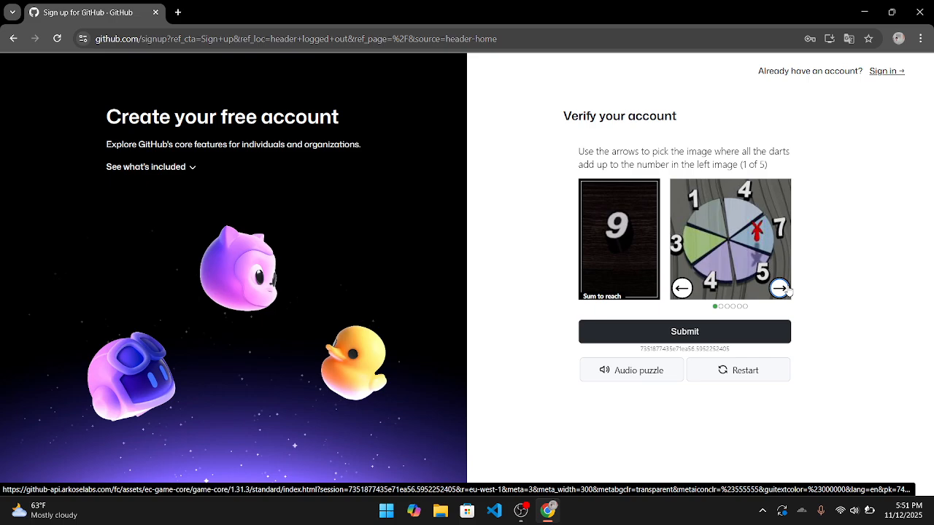
left_click(781, 288)
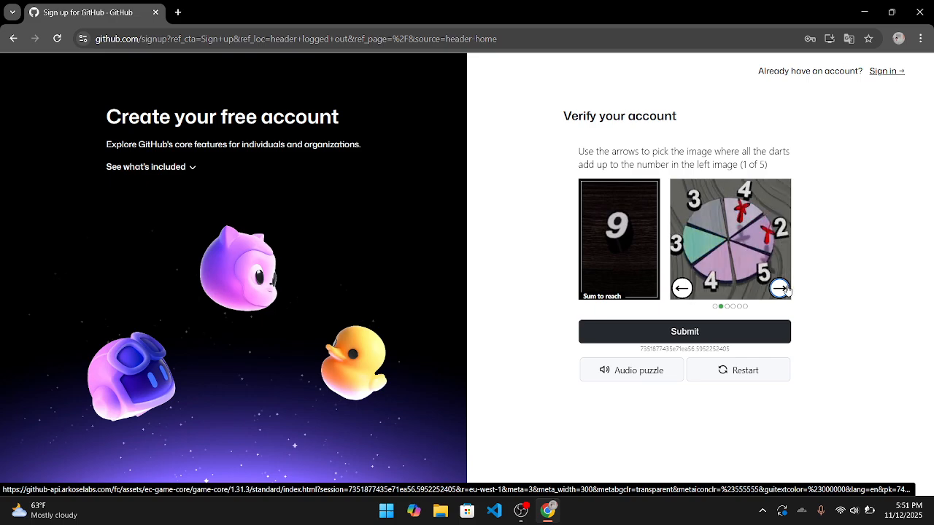
- Restart with a new visual puzzle and submit the wheels summing to 5 and 17
left_click(720, 371)
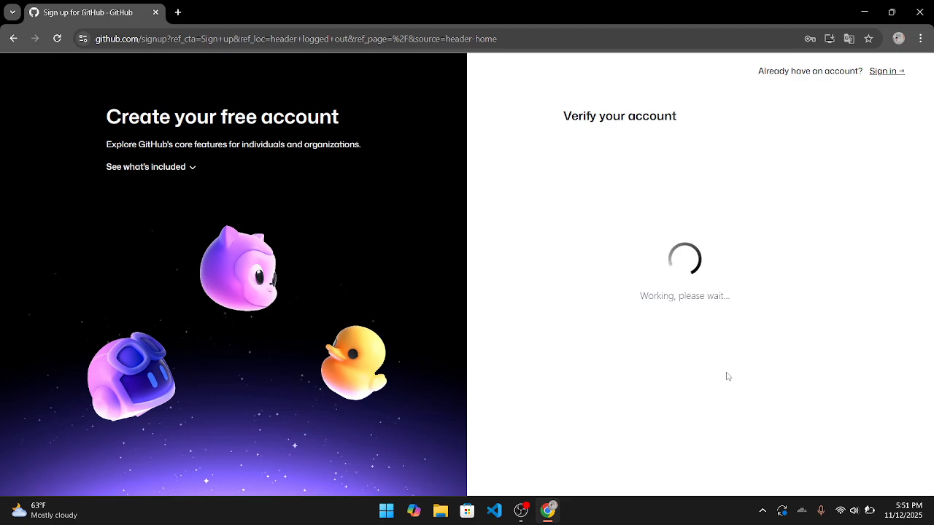
left_click(691, 305)
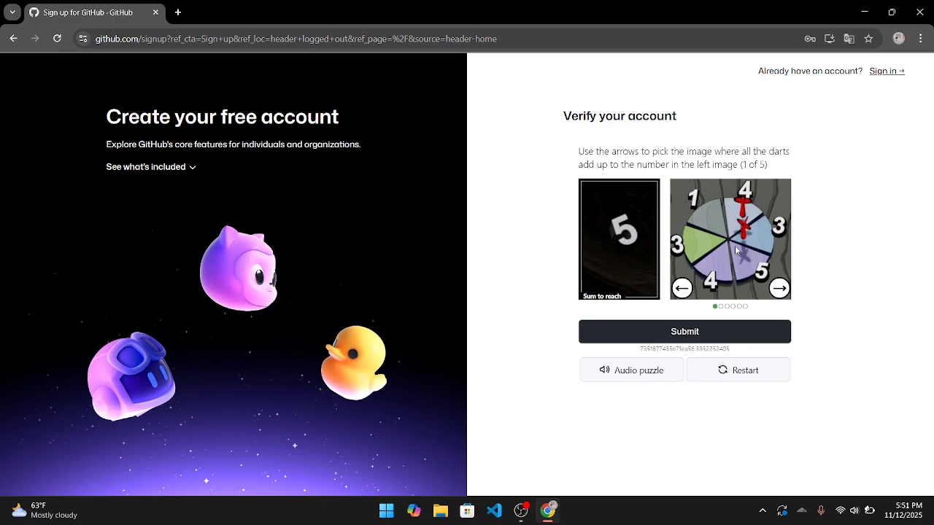
left_click(779, 288)
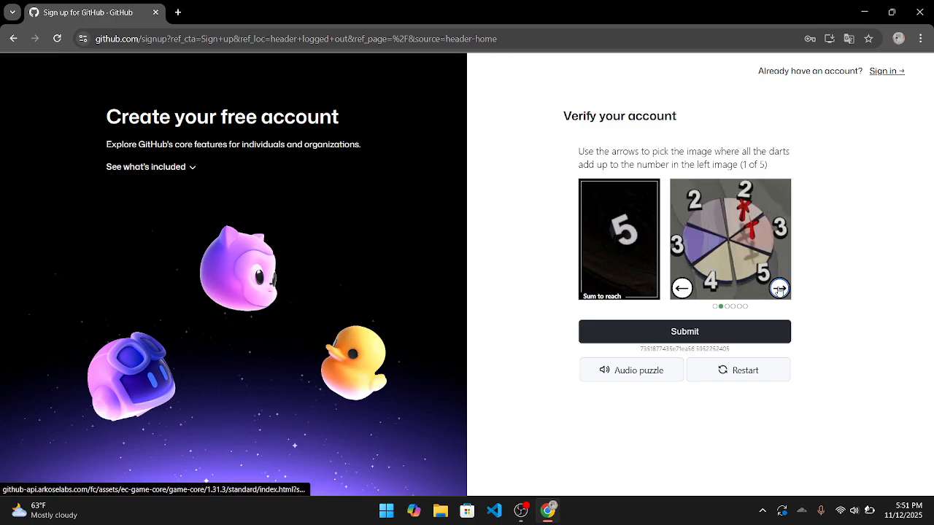
left_click(763, 330)
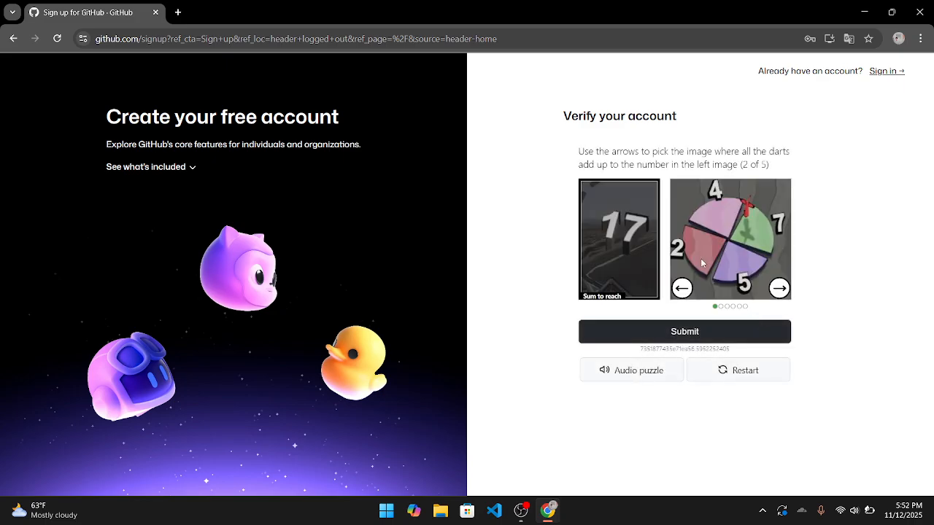
left_click(779, 288)
left_click(779, 287)
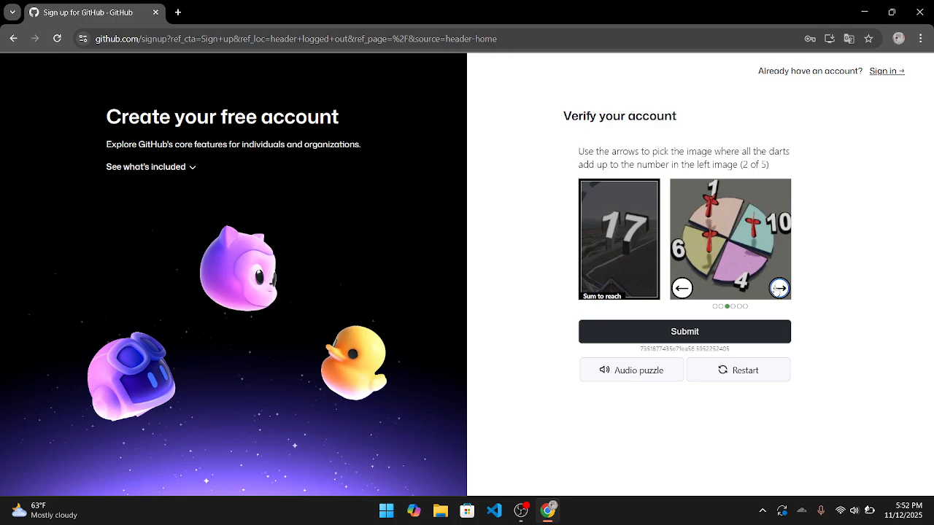
left_click(763, 334)
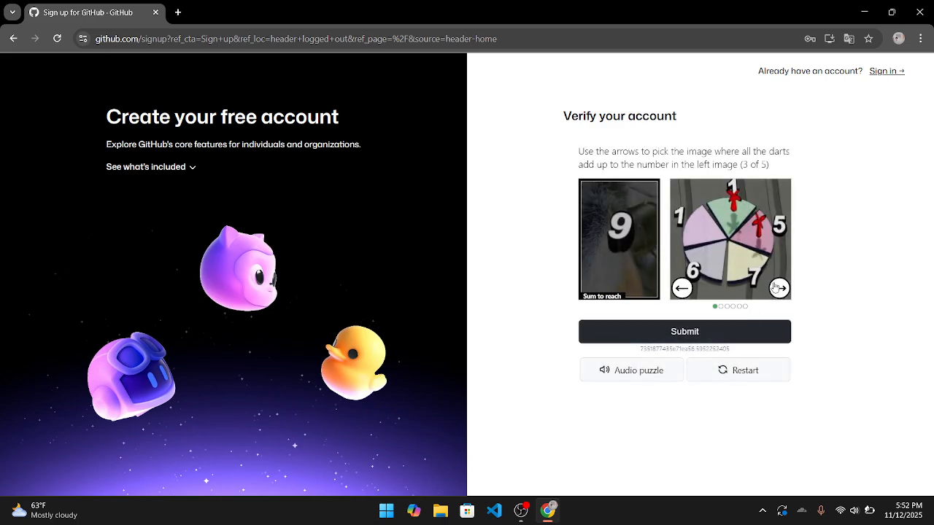
- Cycle the dart wheels for round 3 to find darts totalling 9
left_click(778, 288)
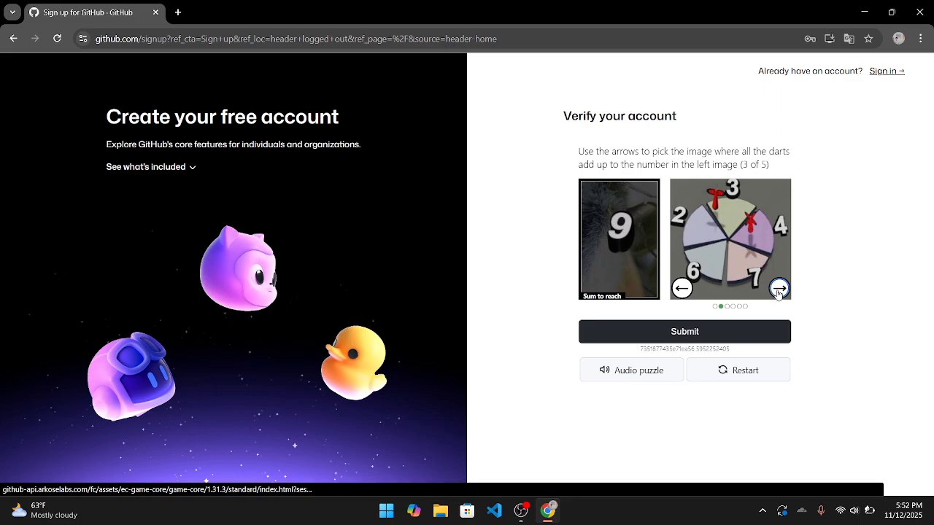
left_click(778, 289)
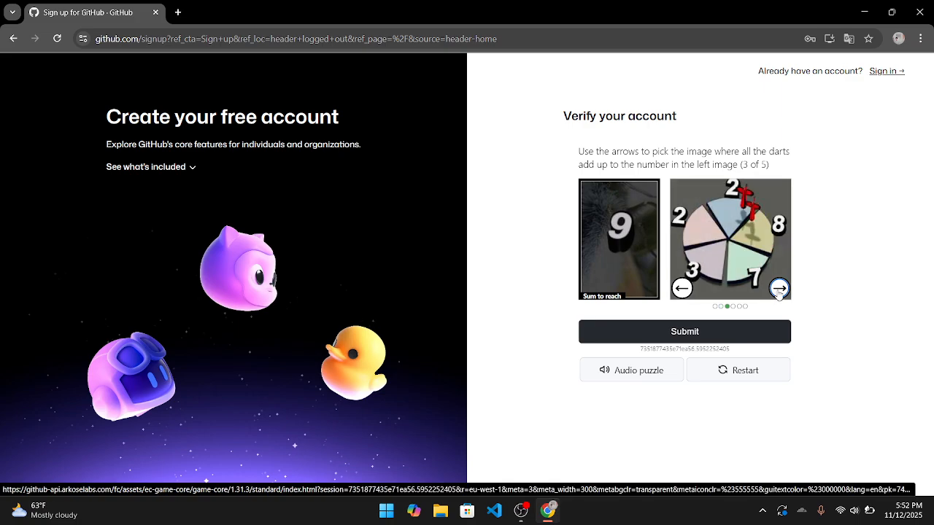
left_click(779, 289)
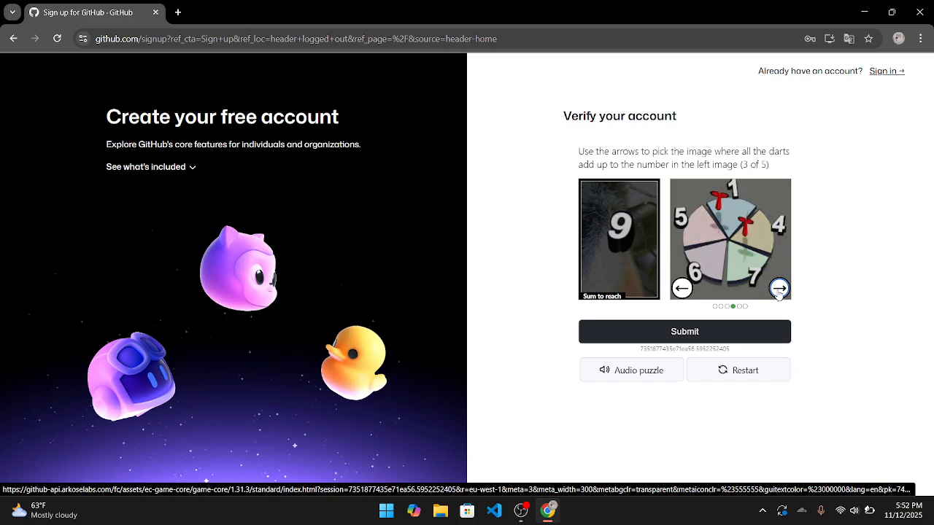
left_click(779, 288)
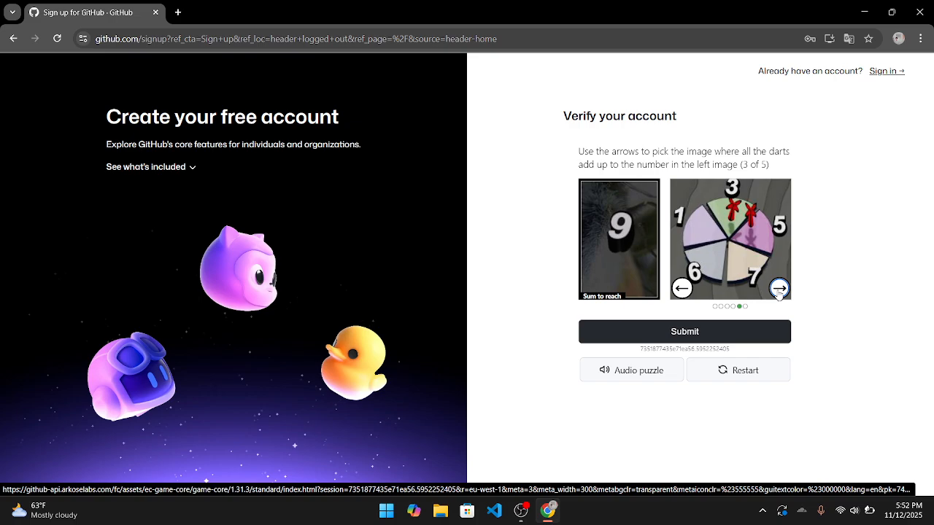
left_click(778, 289)
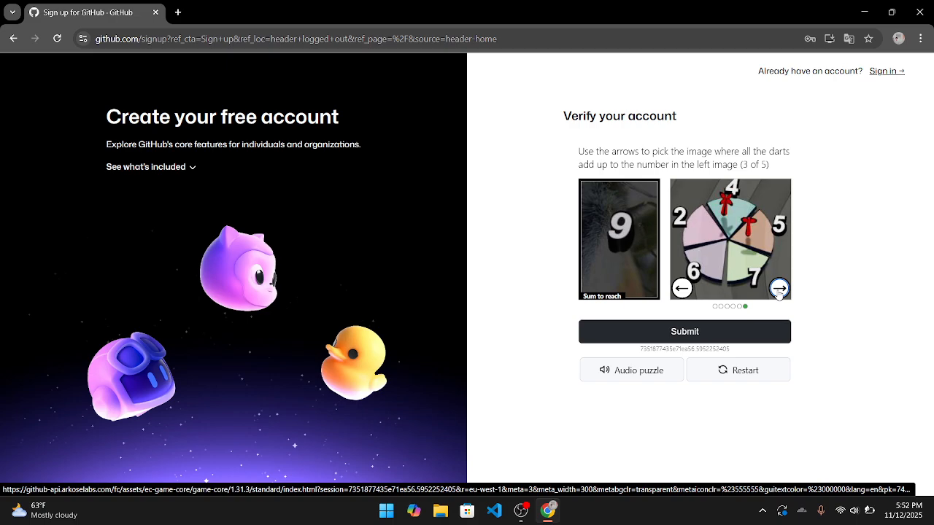
- Submit the dartboard summing to 9, then cycle to the one summing to 18 and submit it
left_click(765, 334)
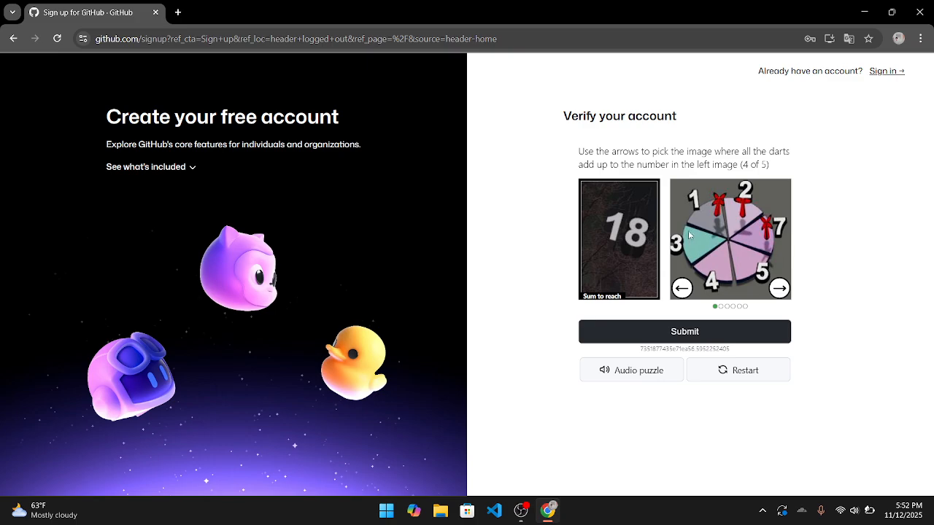
left_click(778, 288)
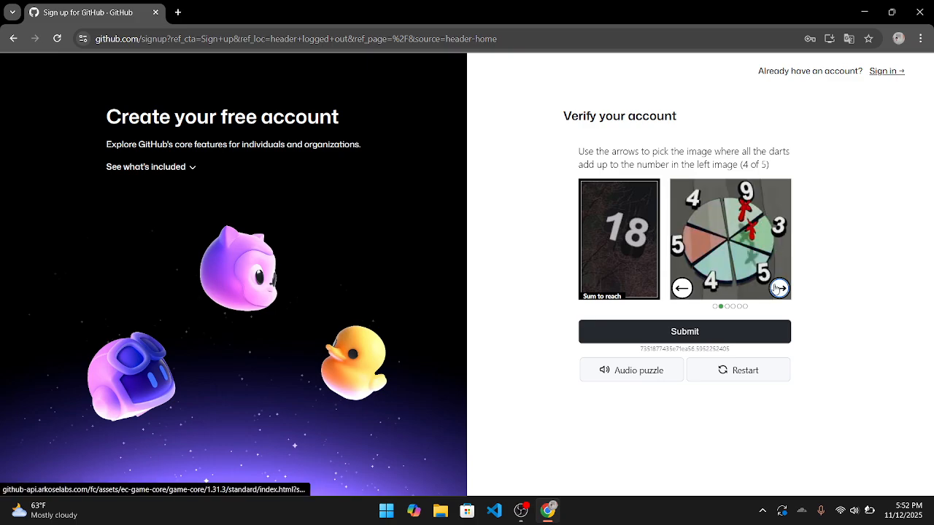
left_click(778, 288)
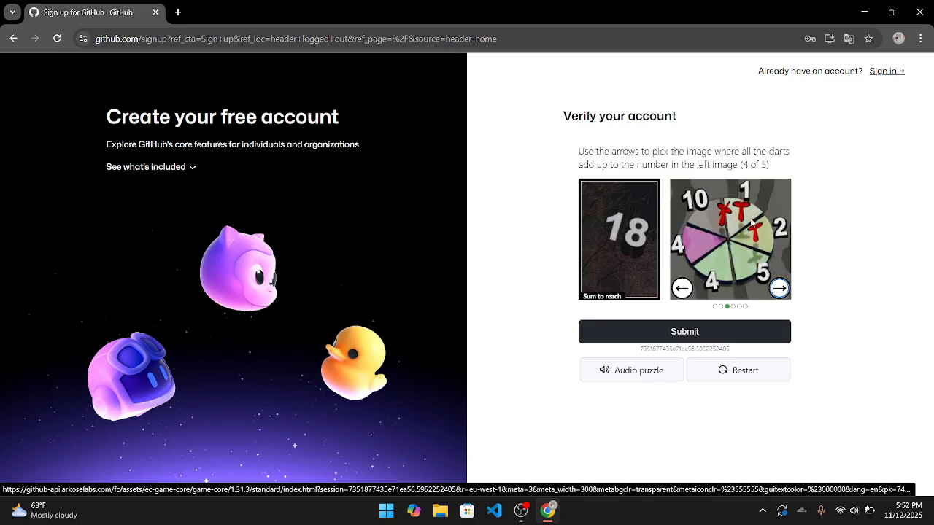
left_click(778, 288)
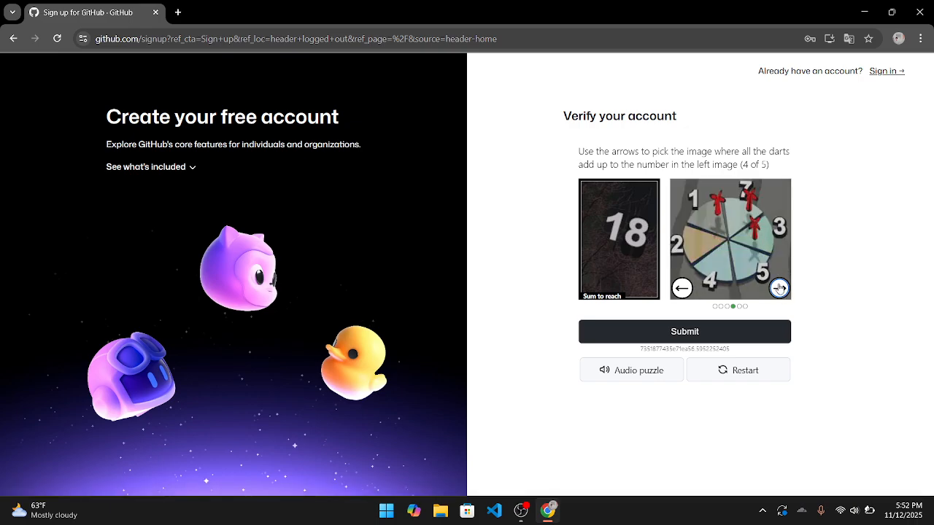
left_click(779, 288)
left_click(779, 289)
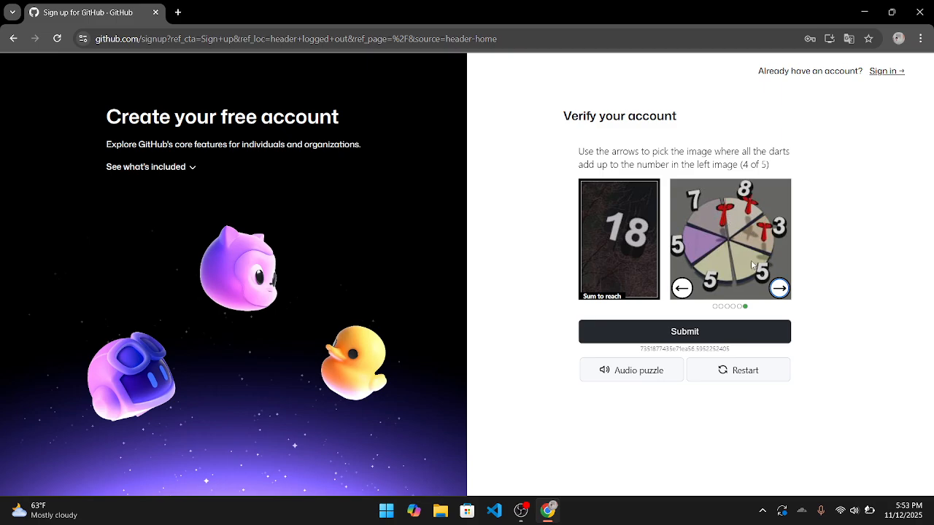
left_click(764, 325)
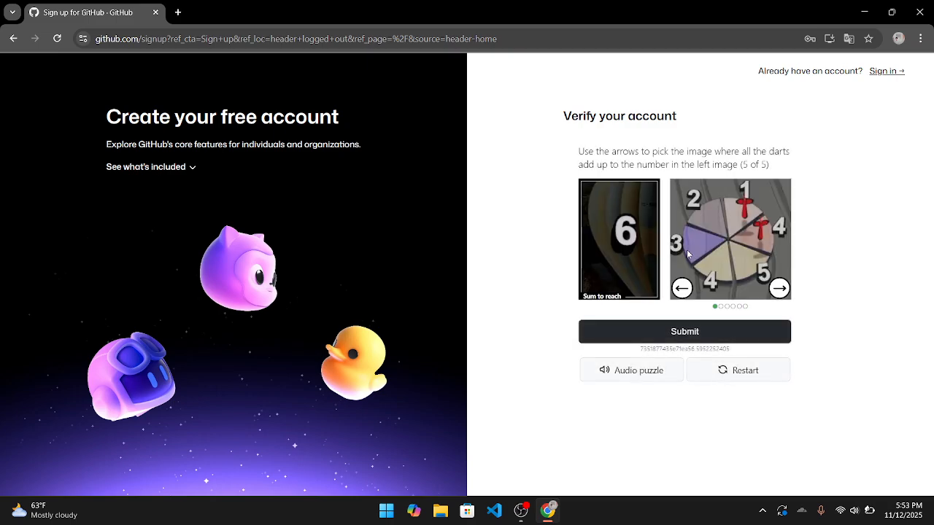
- Cycle to the dartboard whose darts add up to 6 and submit the final puzzle
left_click(777, 289)
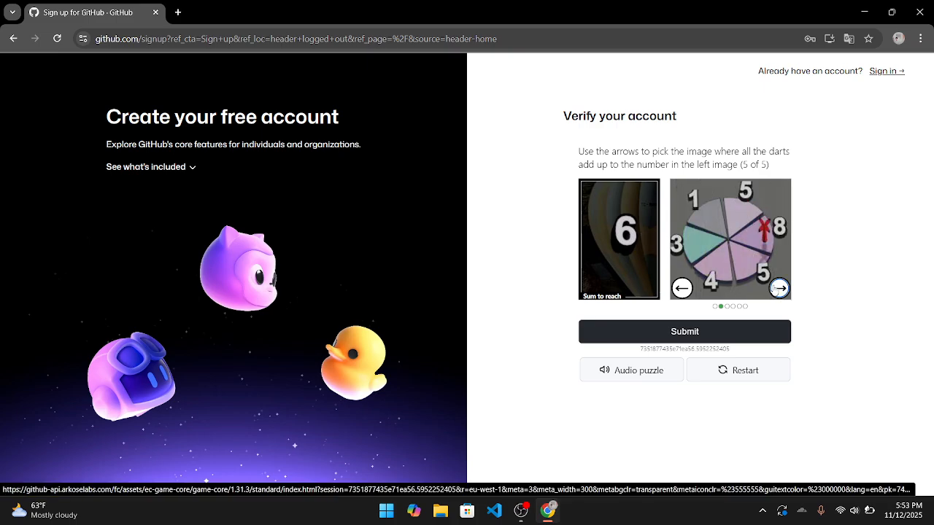
left_click(778, 288)
left_click(778, 289)
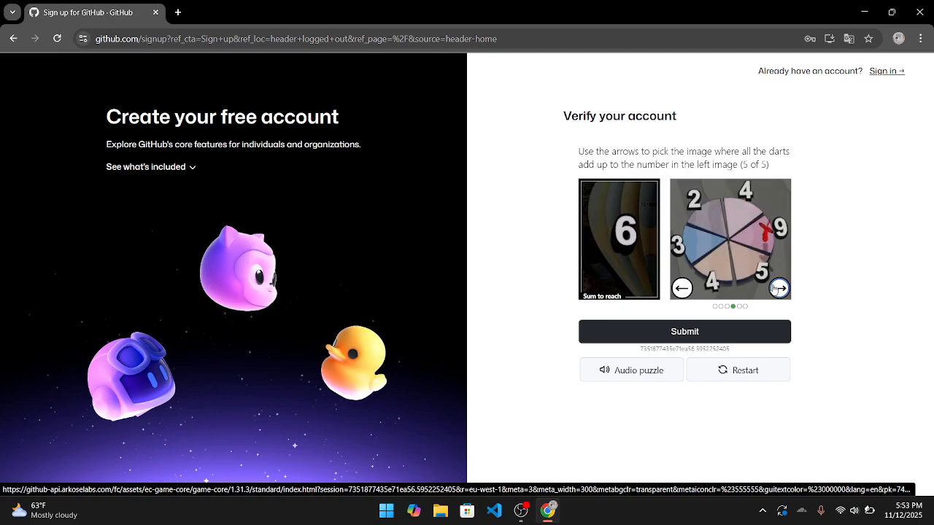
left_click(778, 289)
left_click(778, 289)
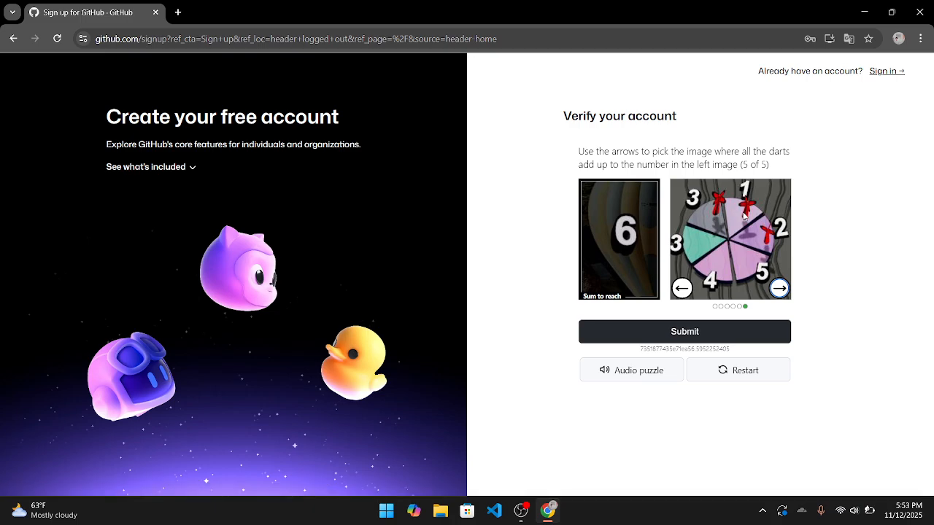
left_click(756, 325)
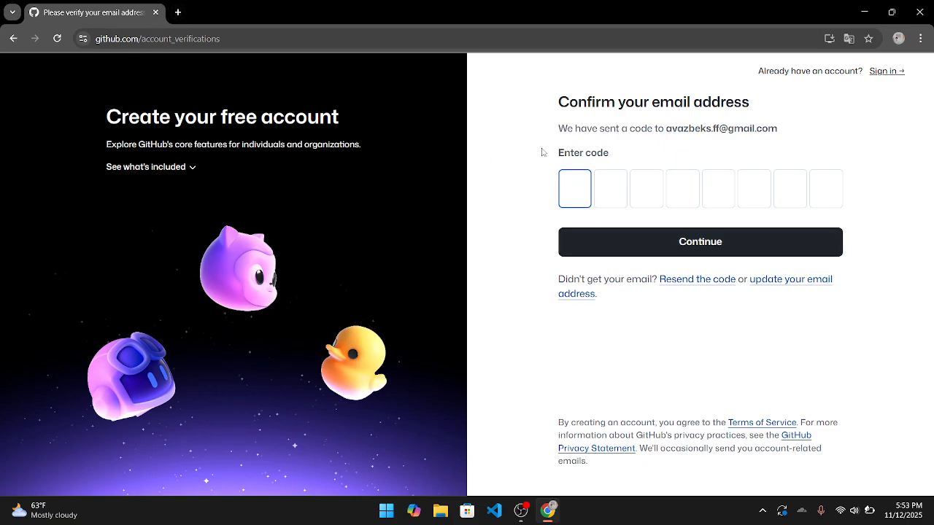
- In a new tab, search Google for 'mail' and open the Gmail inbox
left_click(177, 12)
left_click(163, 44)
left_click(144, 65)
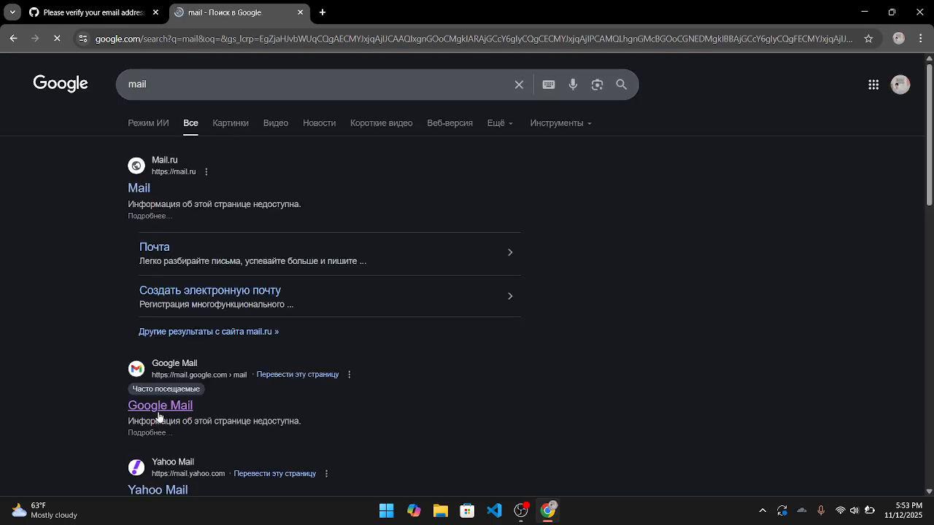
left_click(159, 405)
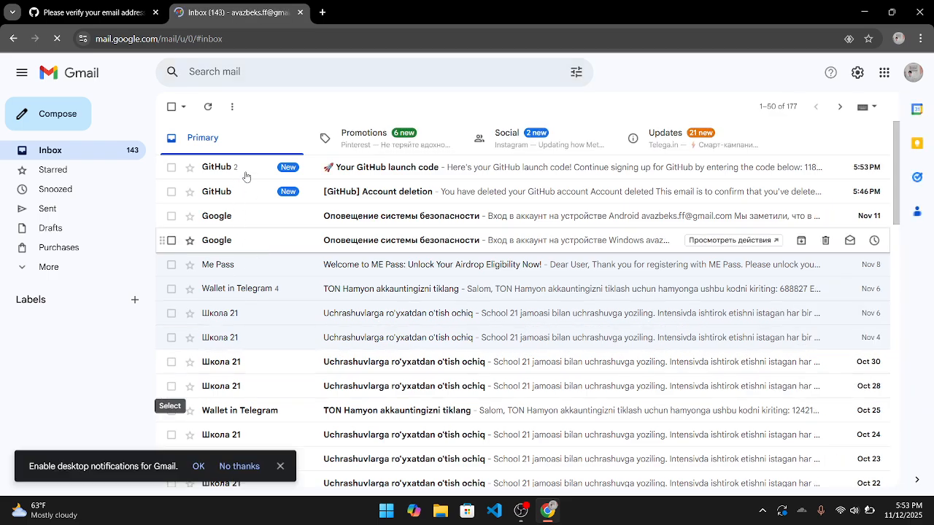
- Open the 'Your GitHub launch code' email, copy its verification code, and return to GitHub
left_click(264, 170)
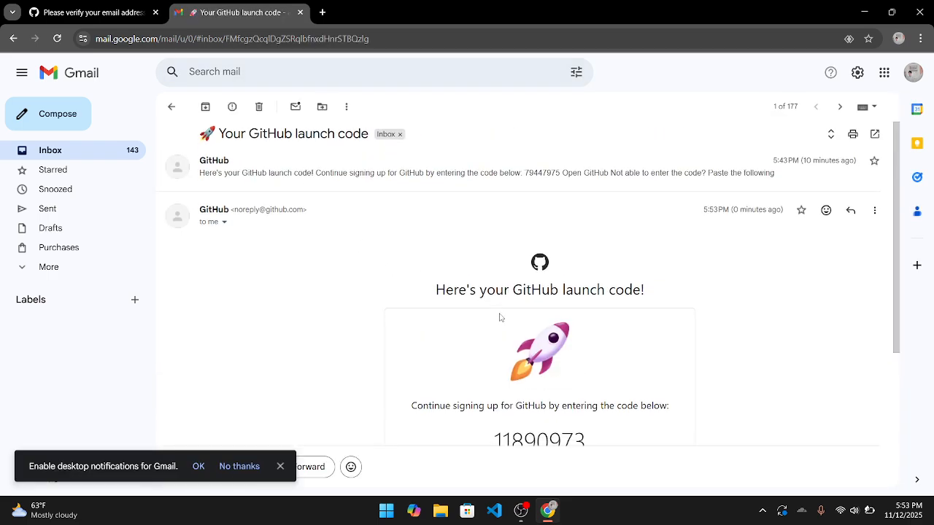
scroll(500, 313, "down", 2)
double_click(532, 326)
key("ctrl+c")
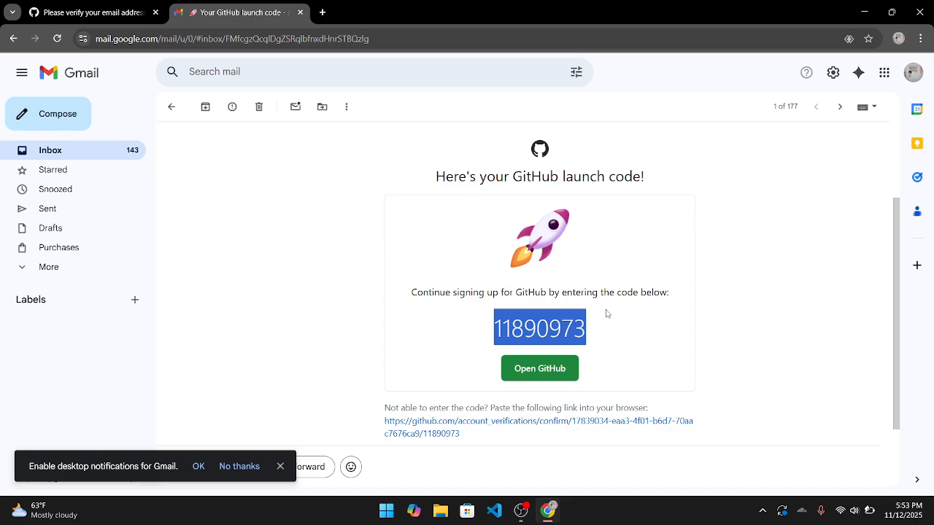
left_click(80, 15)
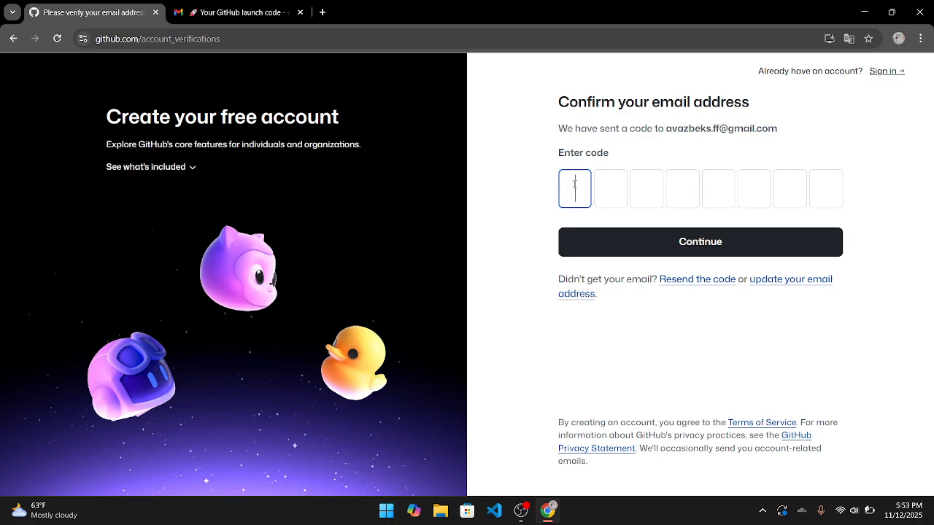
- Paste the emailed code, sign in with the saved credentials, and open the account's Profile page
key("ctrl+v")
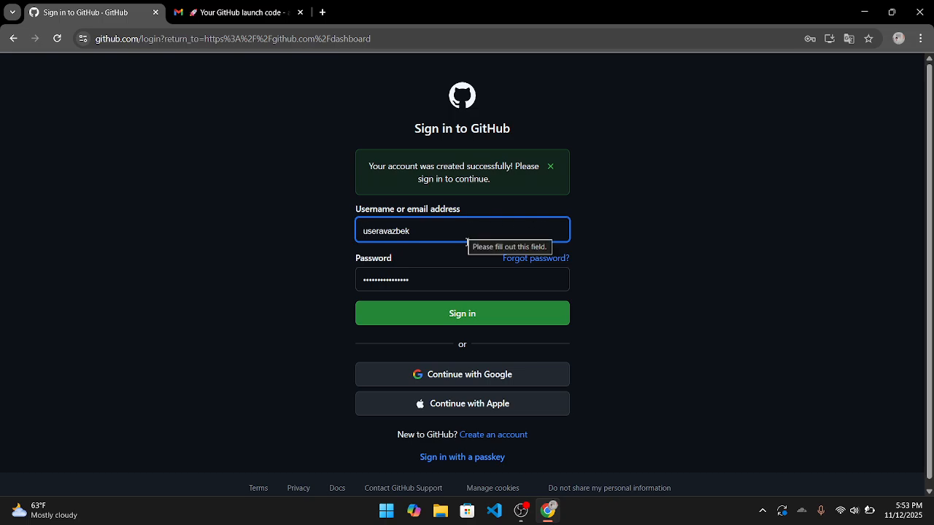
left_click(467, 281)
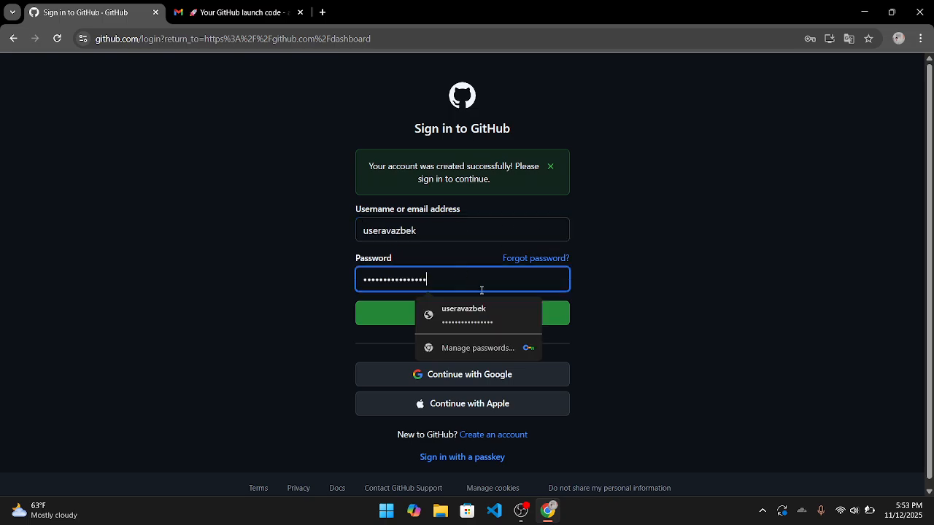
left_click(556, 316)
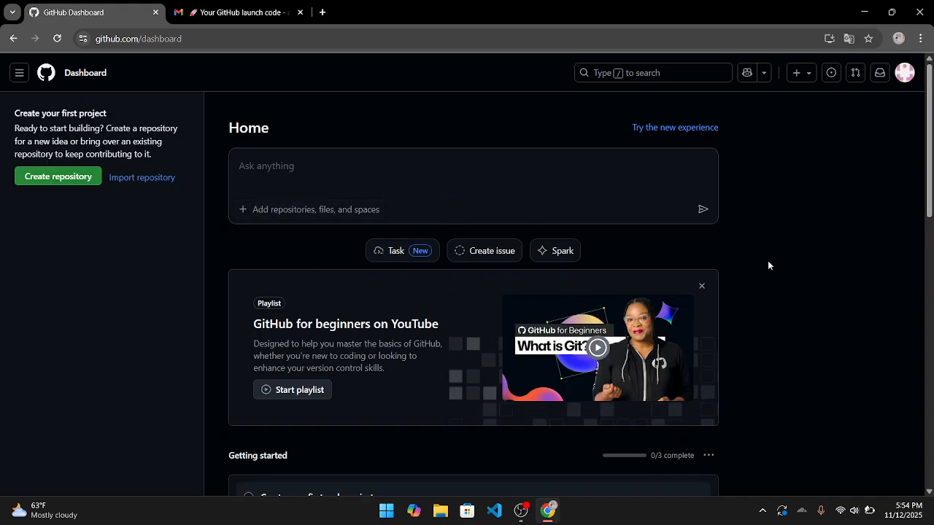
left_click(905, 72)
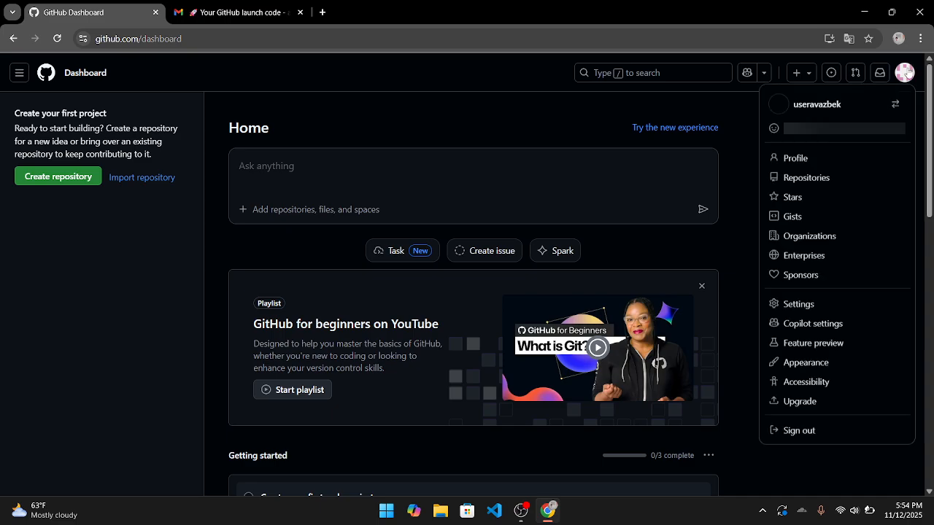
left_click(792, 157)
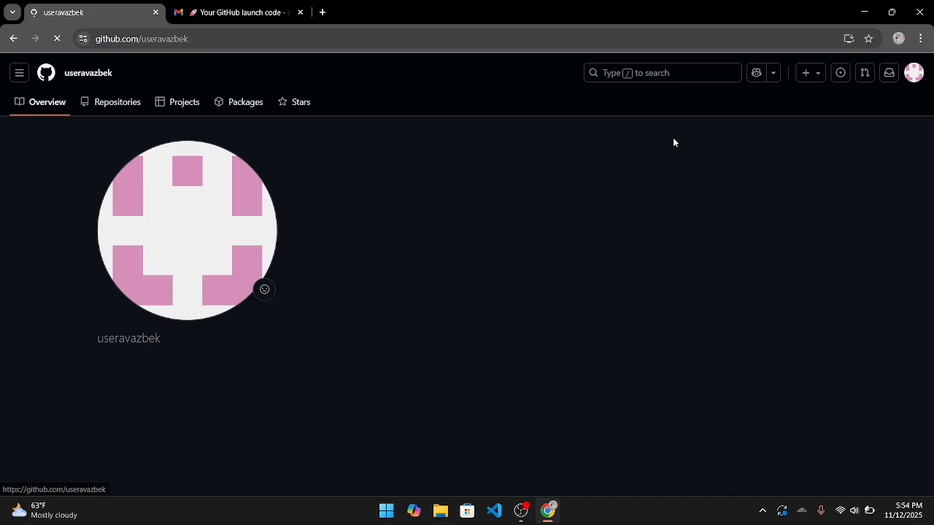
scroll(531, 333, "down", 4)
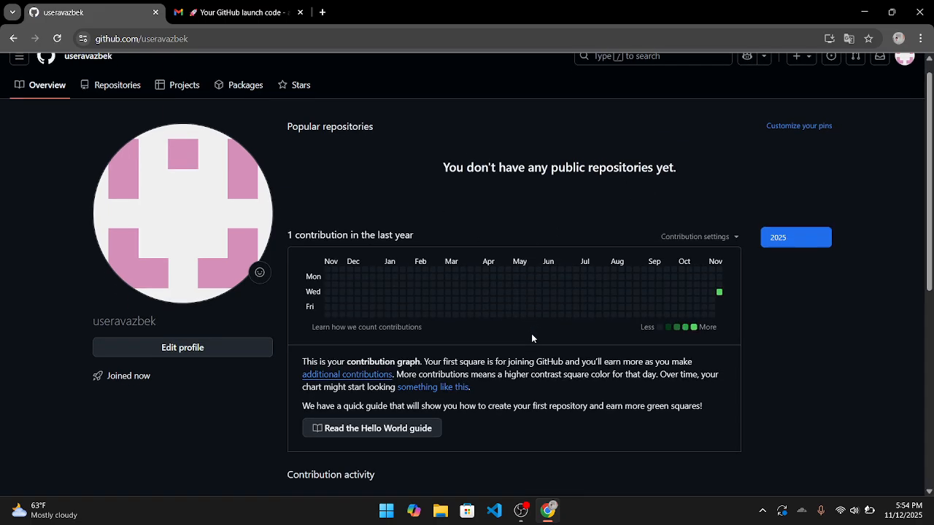
scroll(531, 334, "up", 2)
scroll(531, 334, "up", 1)
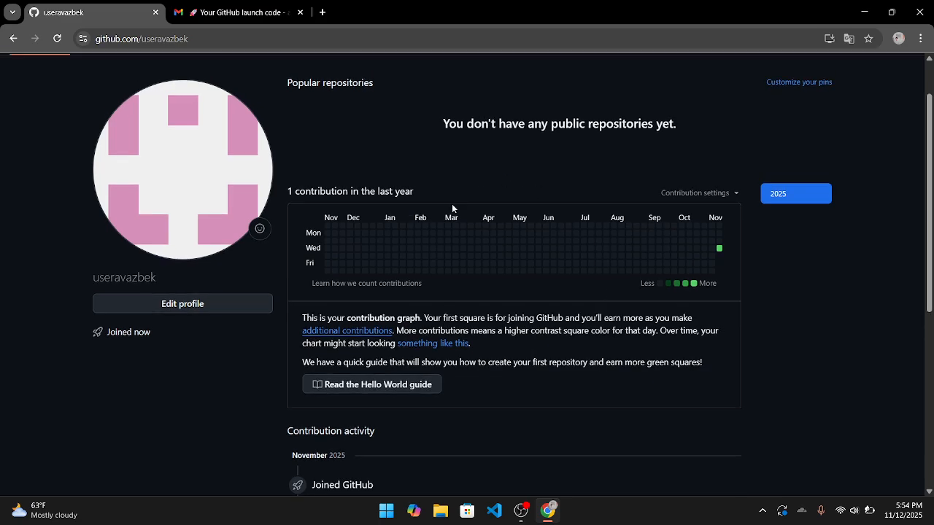
scroll(484, 229, "up", 1)
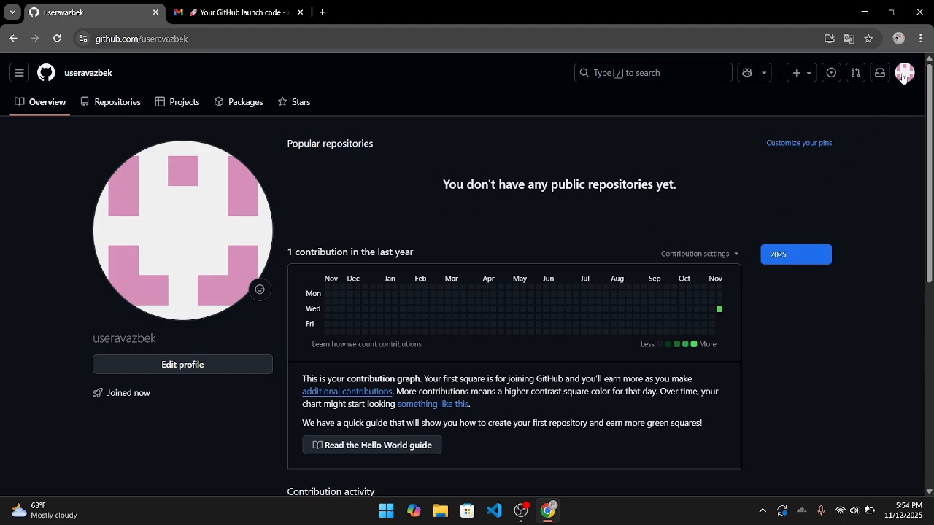
left_click(522, 511)
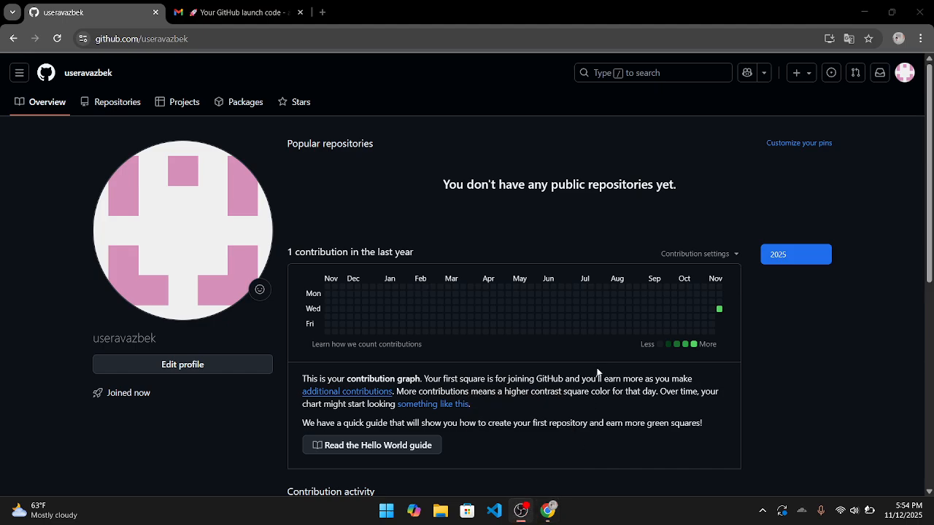